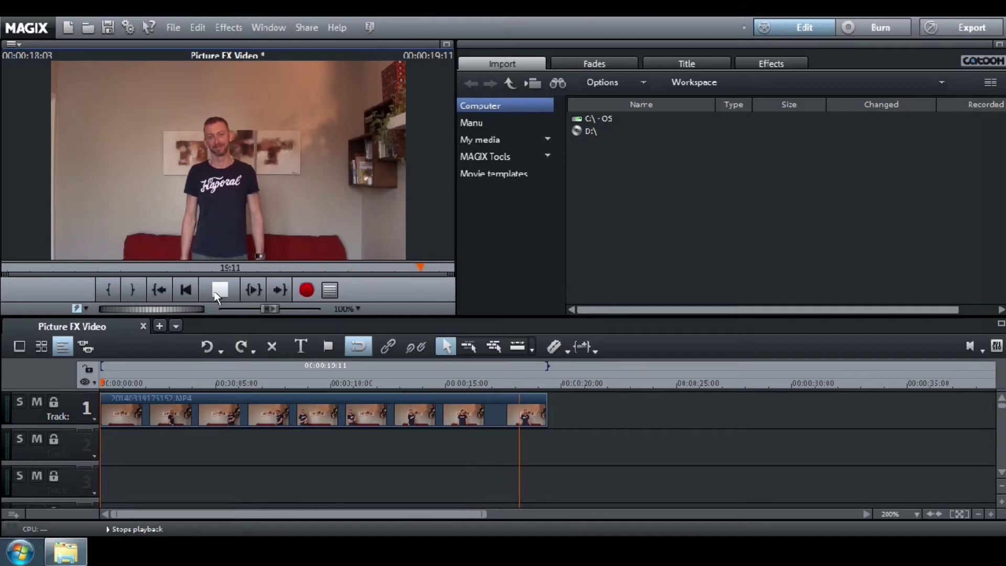
- Stop playback and step back to frame 00:00:04:19, where the man stands arms crossed
left_click(219, 289)
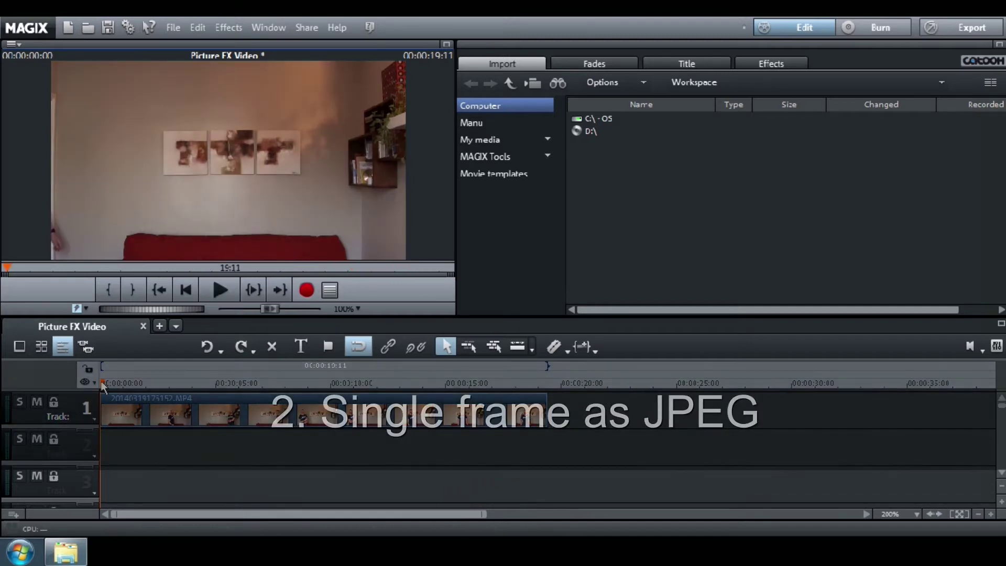
left_click_drag(103, 386, 214, 383)
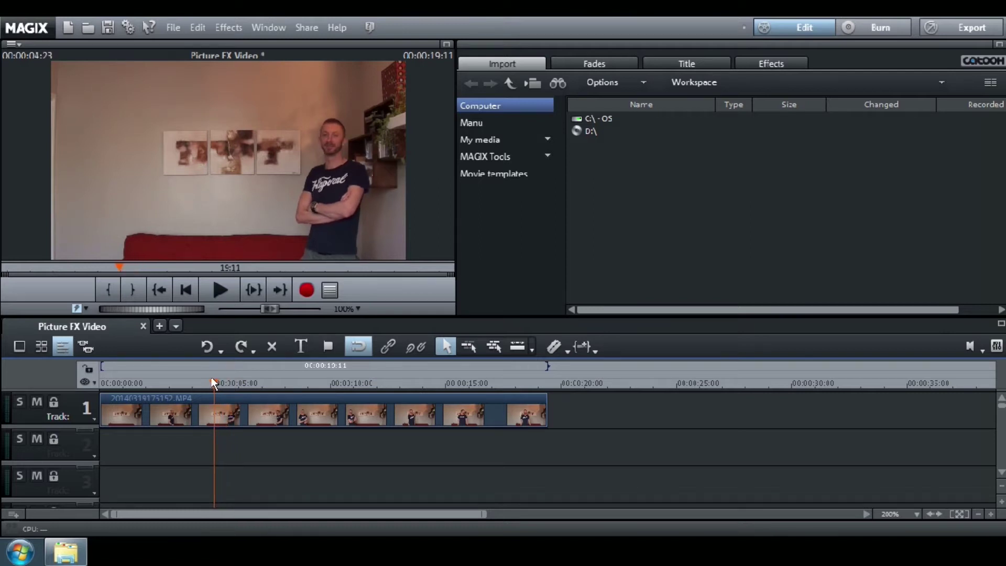
left_click_drag(142, 309, 126, 310)
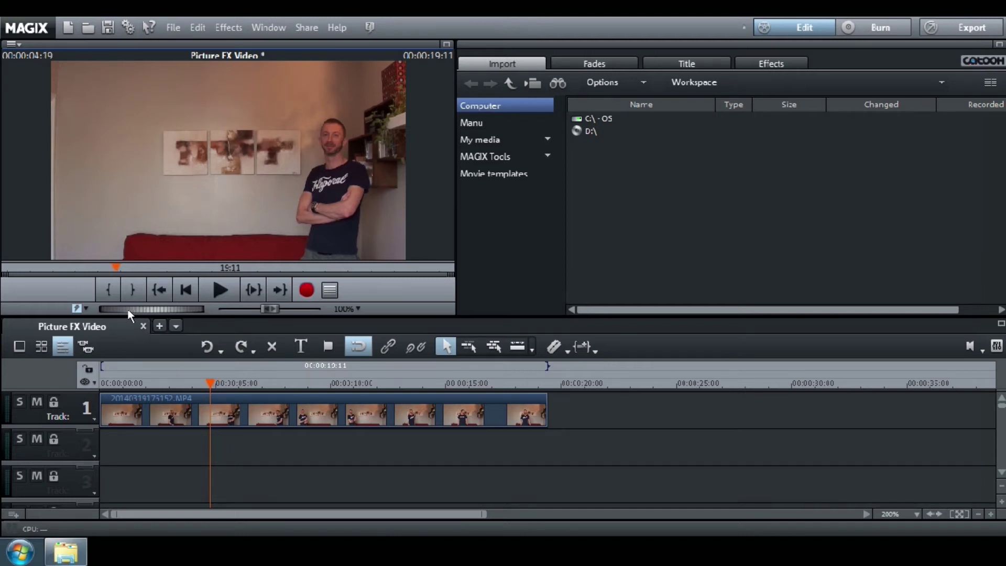
- Export the current frame as the single-frame JPEG PICTURE1.JPG at 1920x1080
left_click(174, 28)
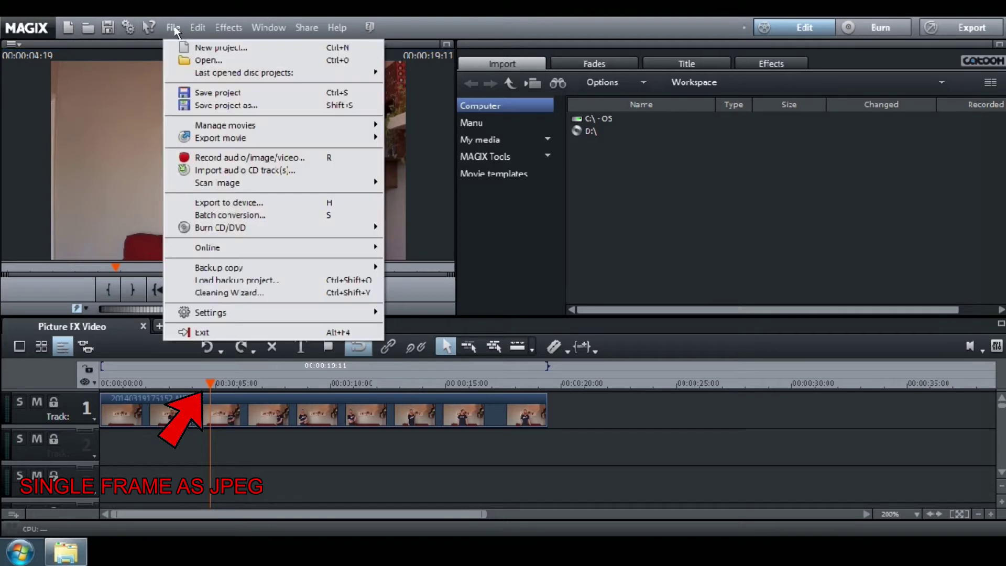
mouse_move(265, 138)
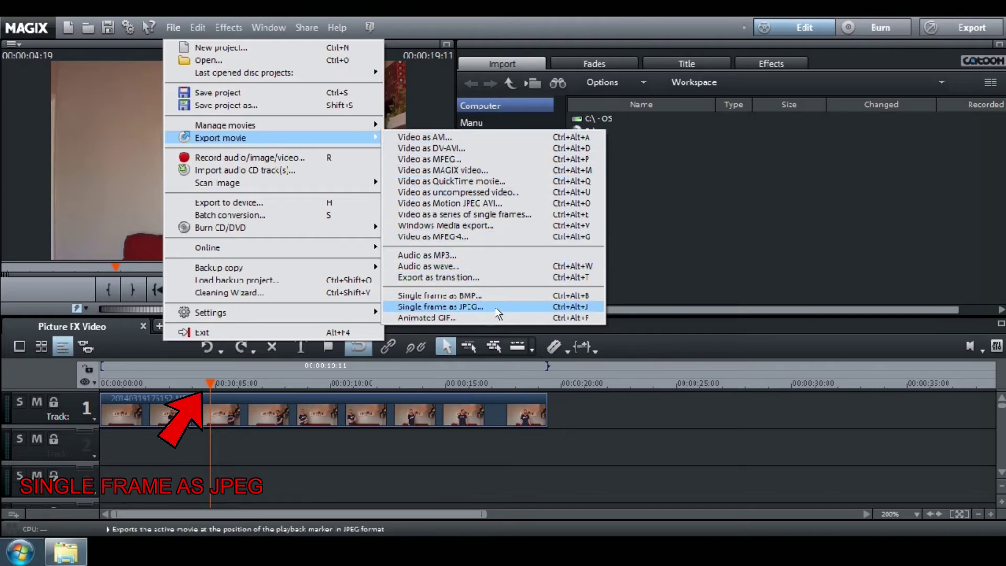
left_click(497, 309)
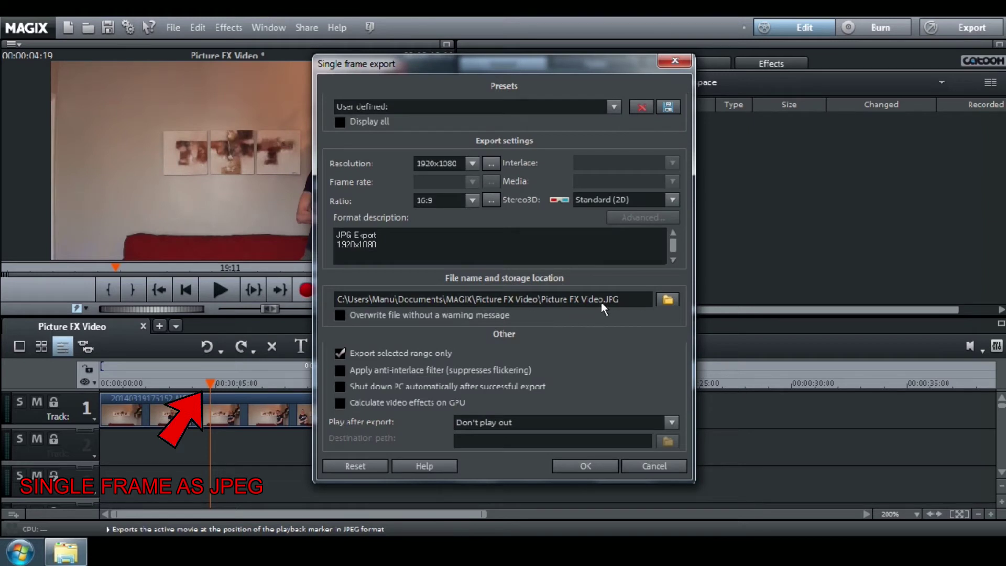
left_click_drag(541, 299, 597, 300)
type("PiCTURE")
type("1")
left_click(586, 466)
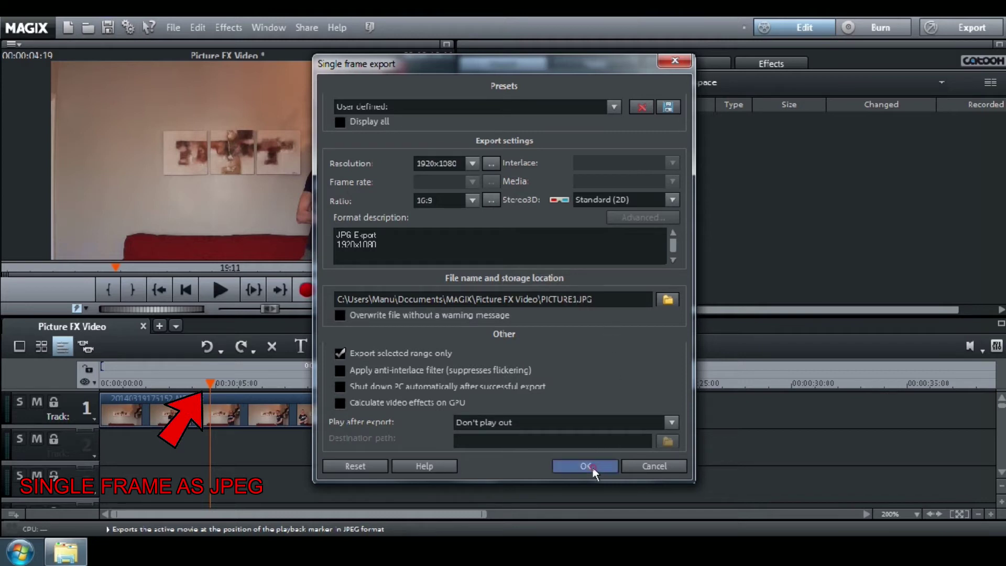
- Check the exported PICTURE1 in its folder, then split the track 1 clip at 00:00:04:19
left_click(73, 559)
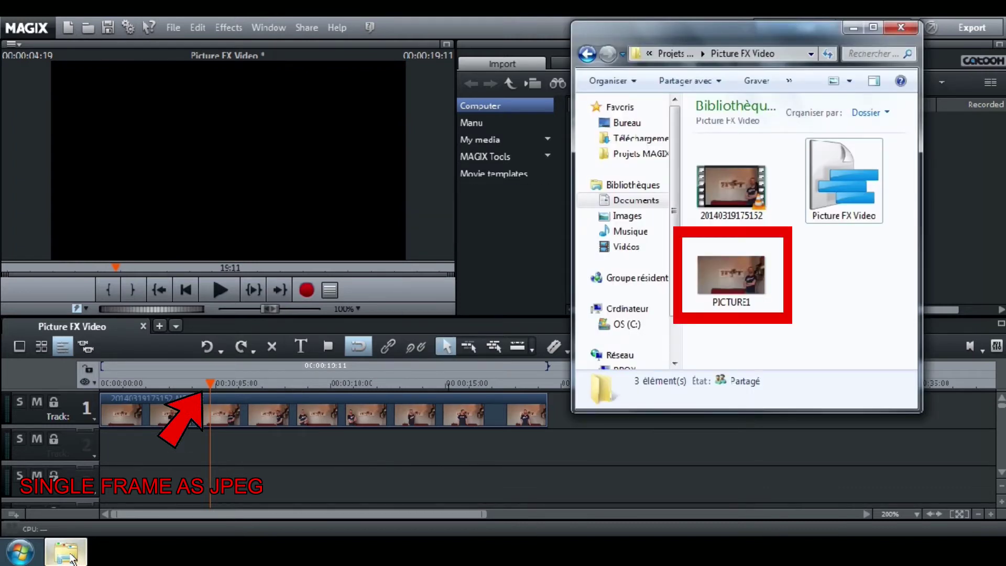
left_click(72, 559)
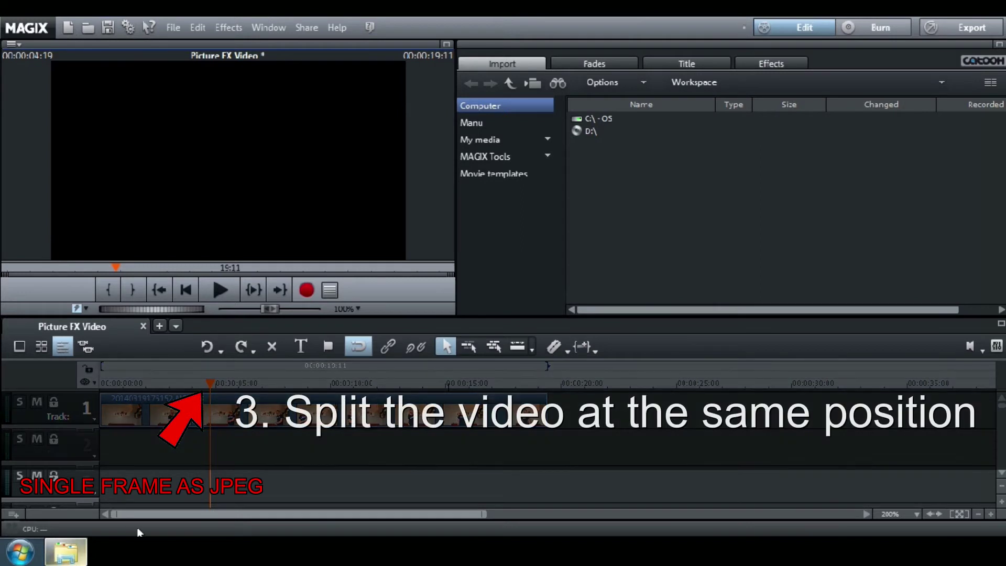
left_click(552, 350)
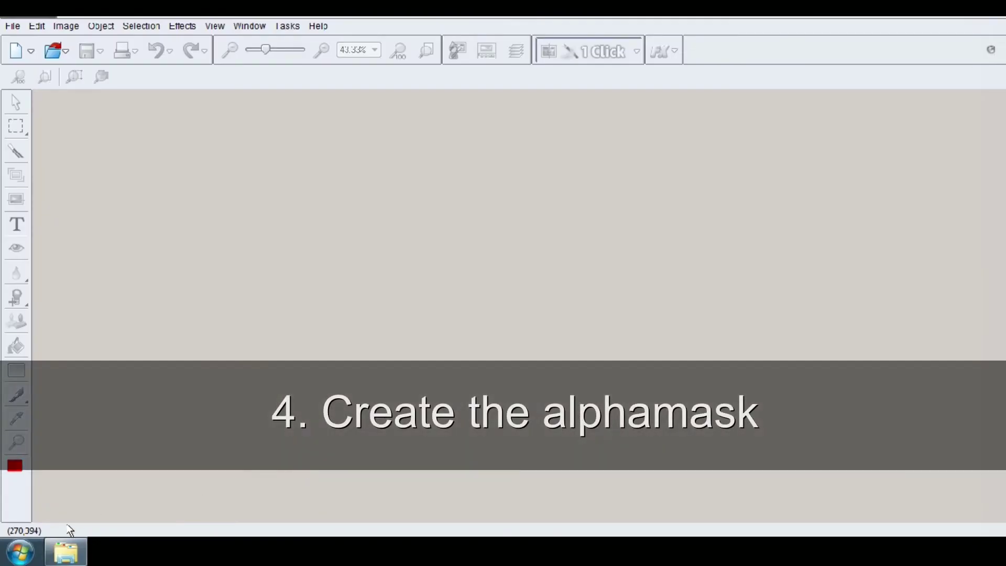
- Load PICTURE1 onto the Photo Designer canvas and choose the selection tool
left_click(65, 551)
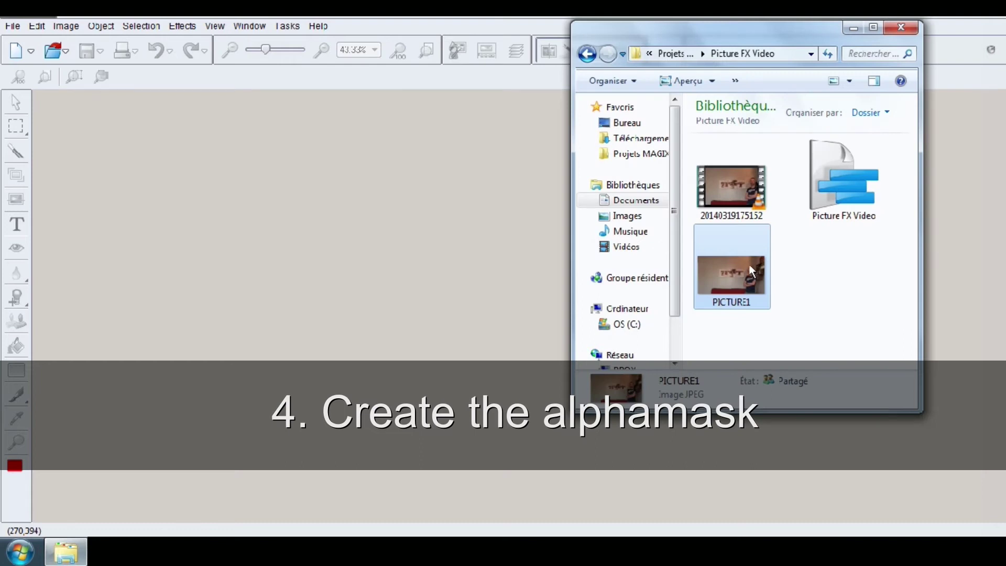
left_click_drag(762, 247, 415, 252)
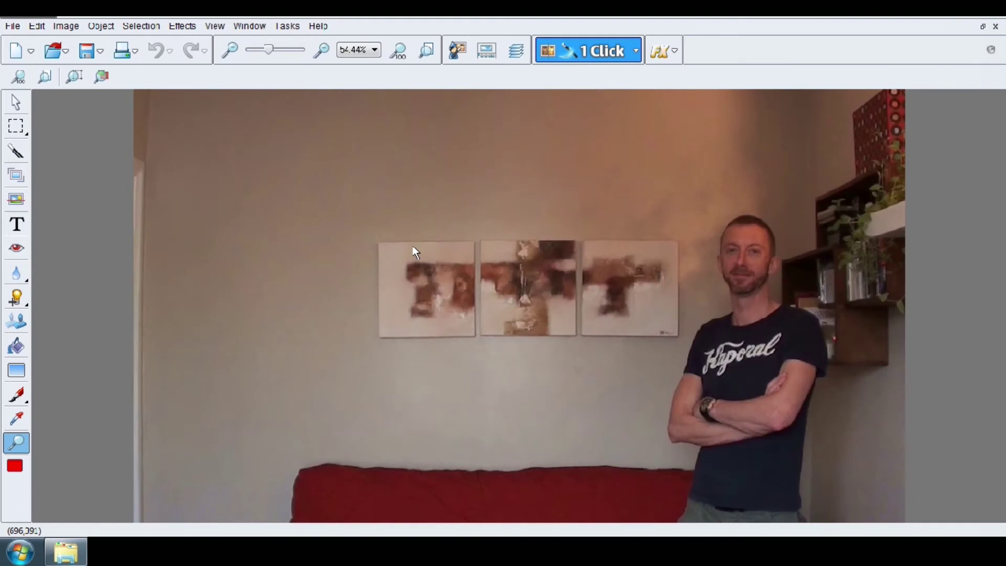
left_click(15, 126)
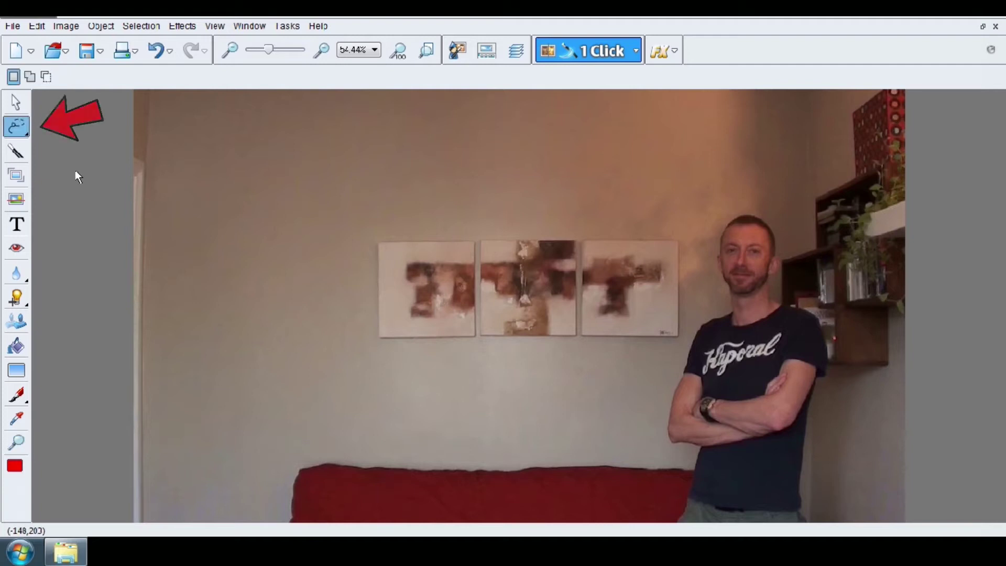
- Trace a closed freehand lasso outline around the man standing on the right
left_click(25, 135)
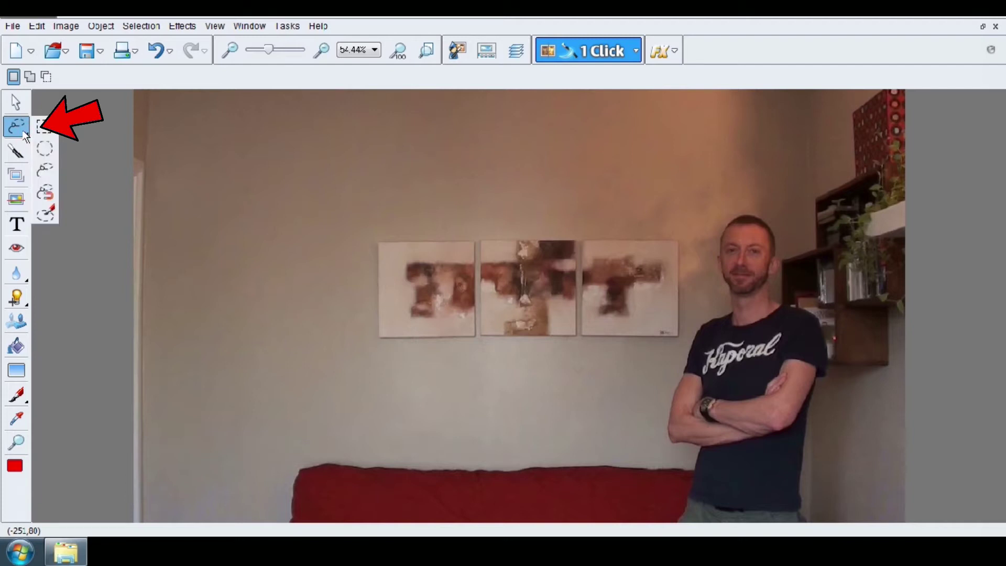
left_click(43, 166)
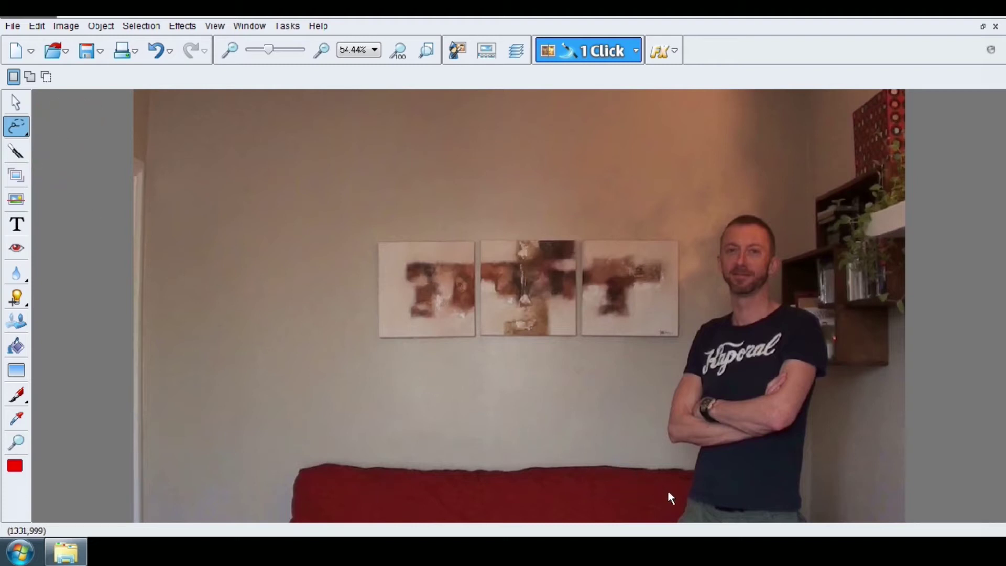
left_click(678, 520)
left_click_drag(686, 498, 699, 446)
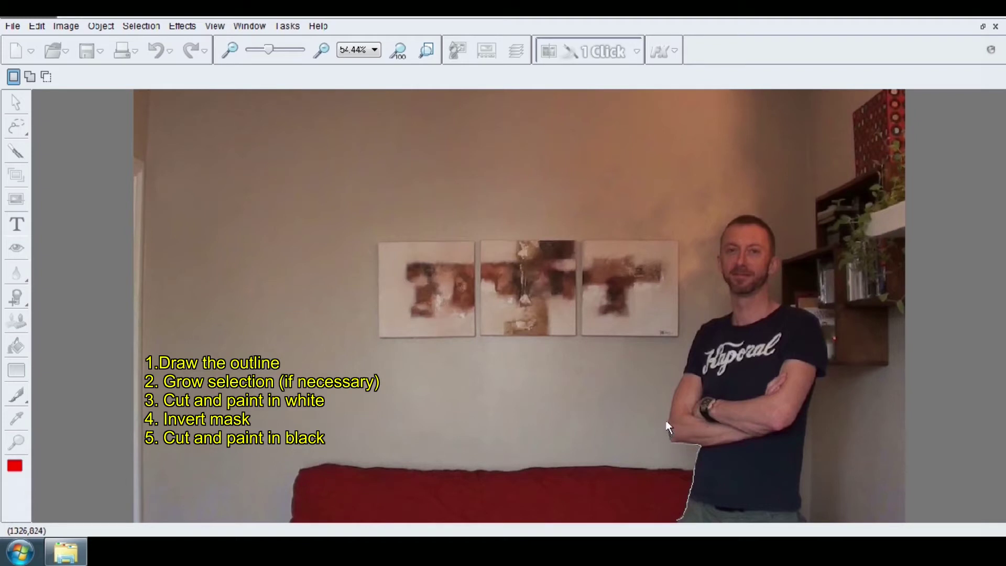
left_click_drag(687, 363, 695, 342)
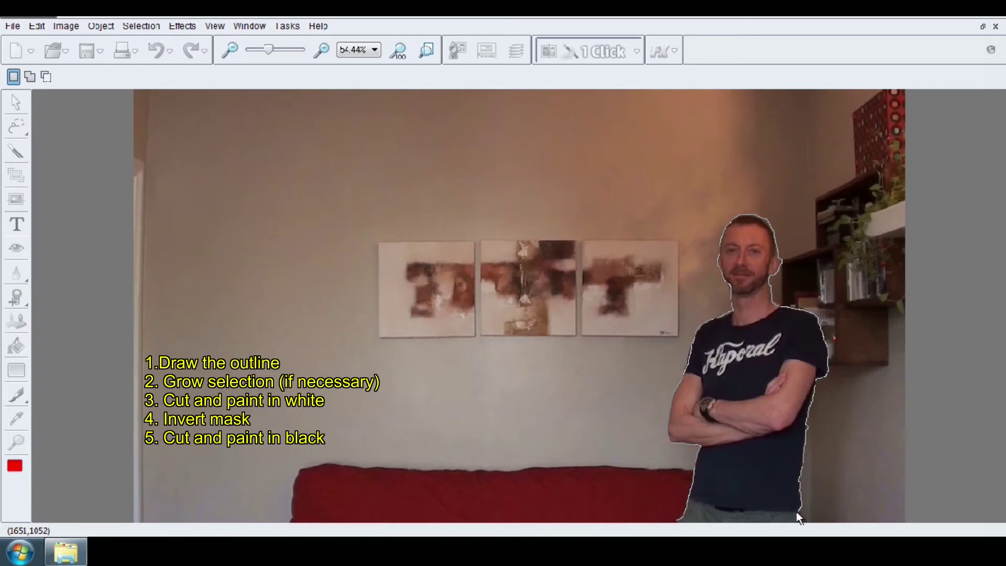
left_click(678, 524)
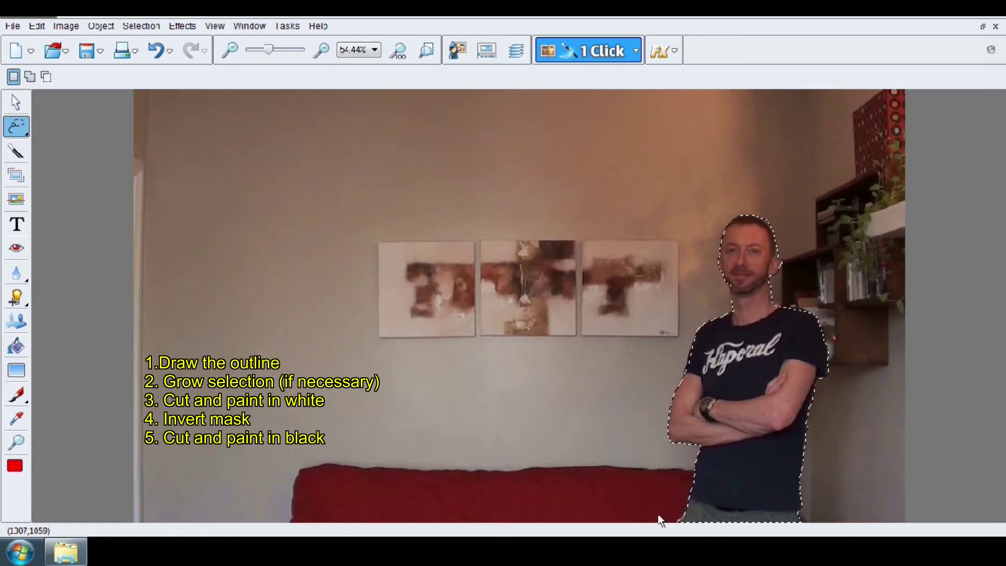
- Grow the man's selection outward by 2 pixels
left_click(155, 28)
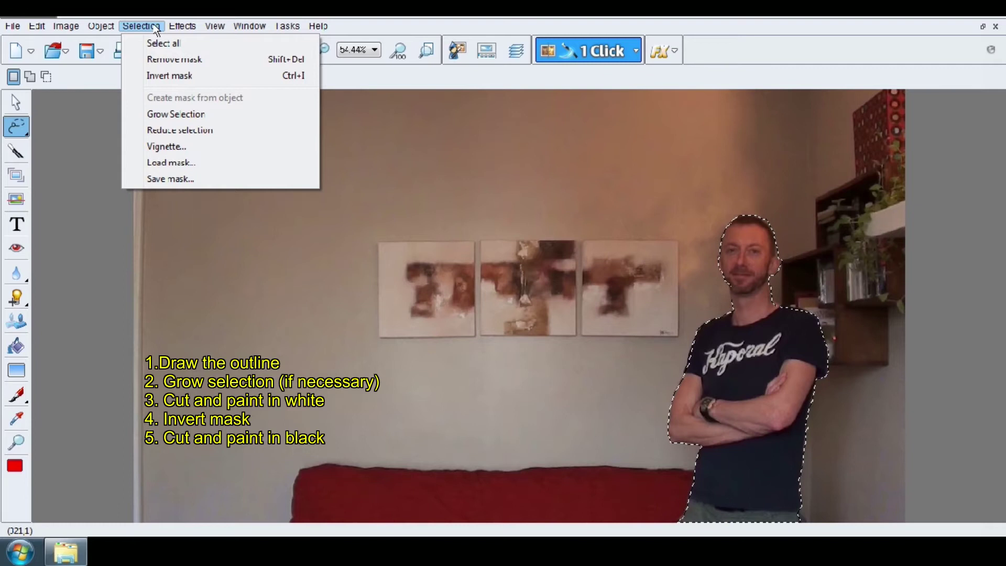
left_click(231, 114)
double_click(516, 275)
type("2")
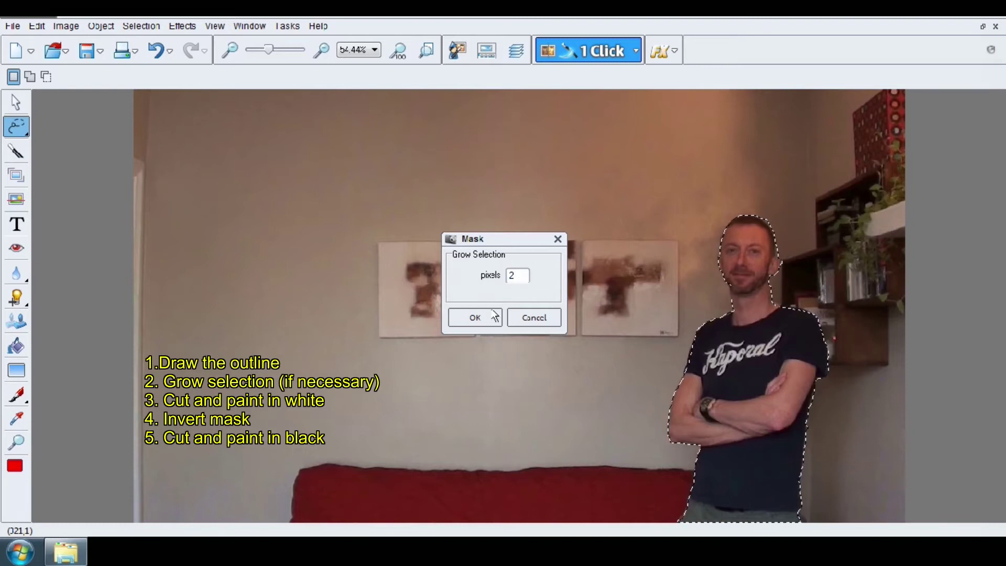
left_click(475, 317)
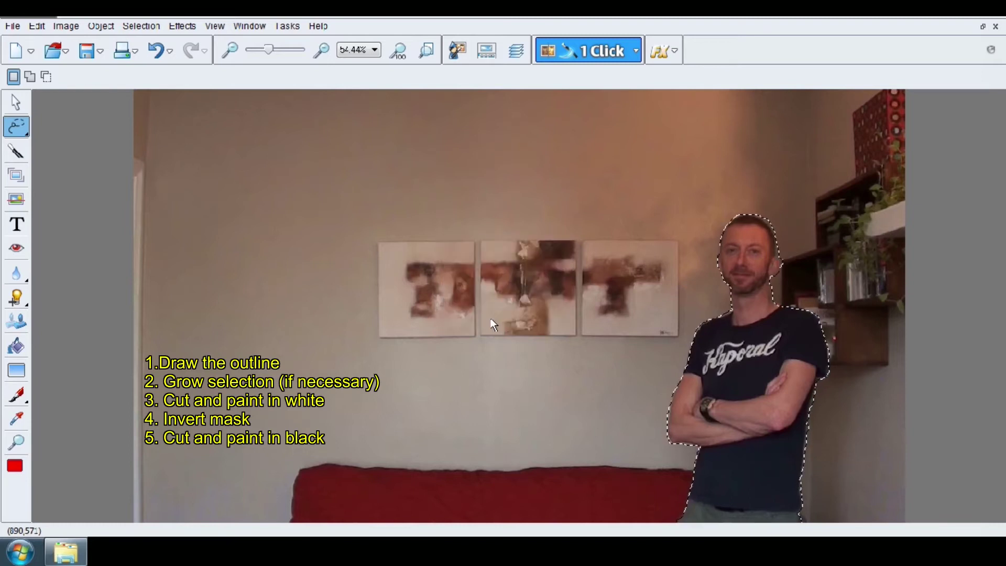
right_click(744, 337)
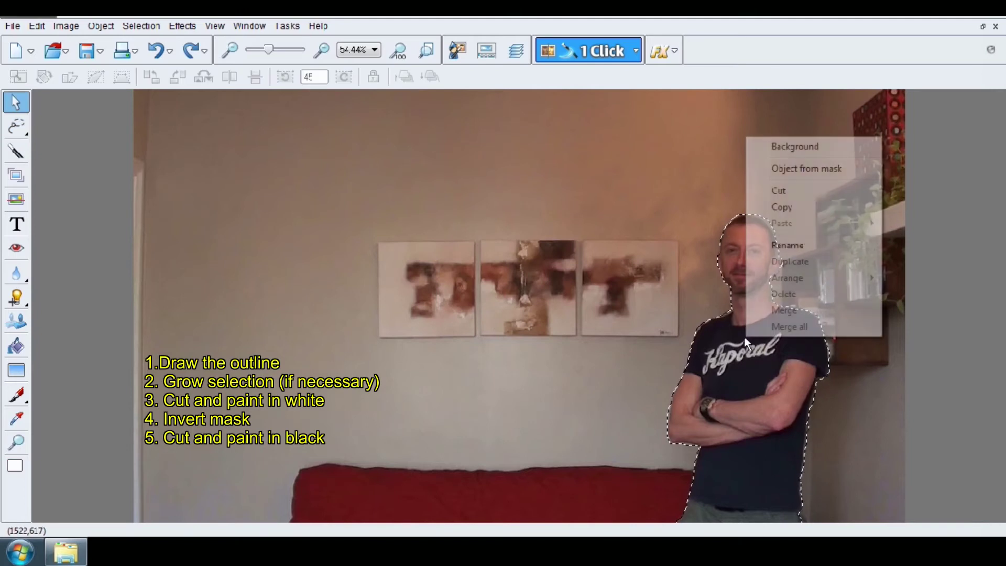
- Cut the man out and fill his silhouette with white #FFFFFF
left_click(776, 191)
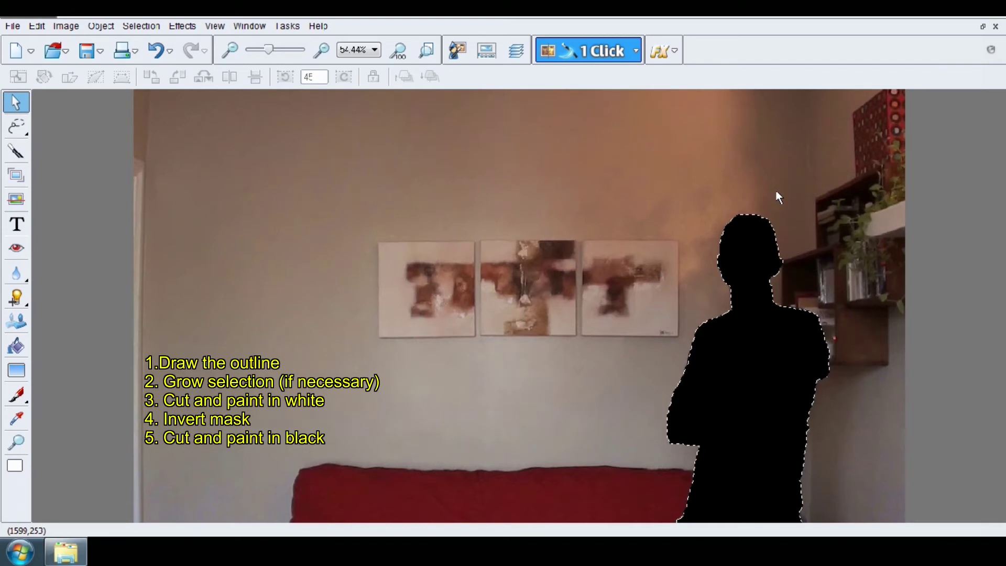
left_click(17, 345)
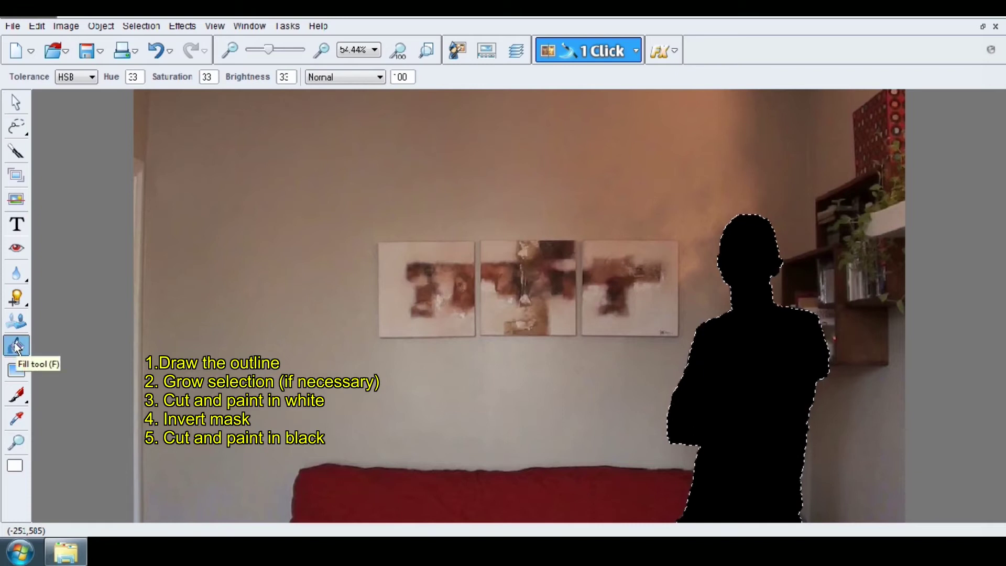
left_click(15, 465)
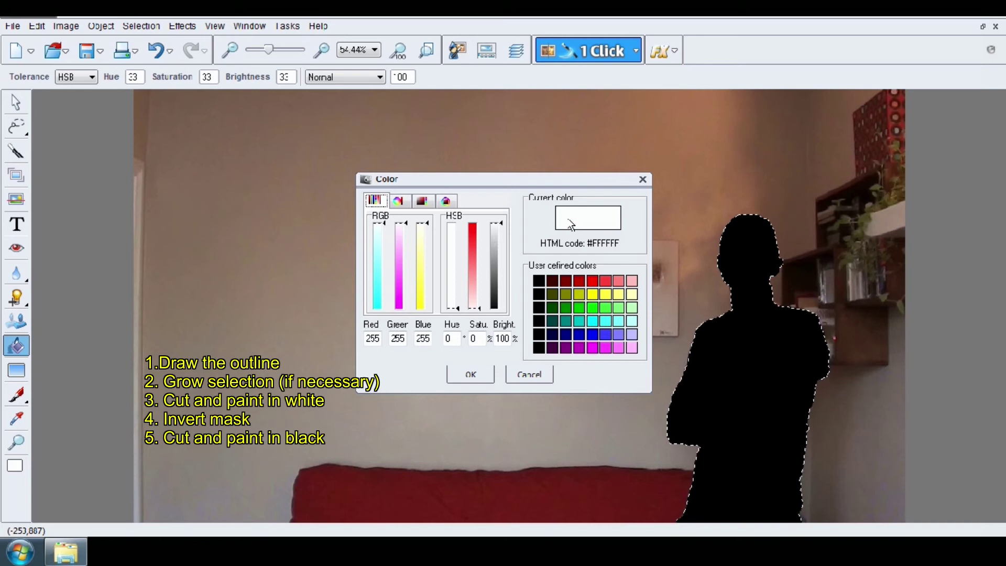
left_click(469, 375)
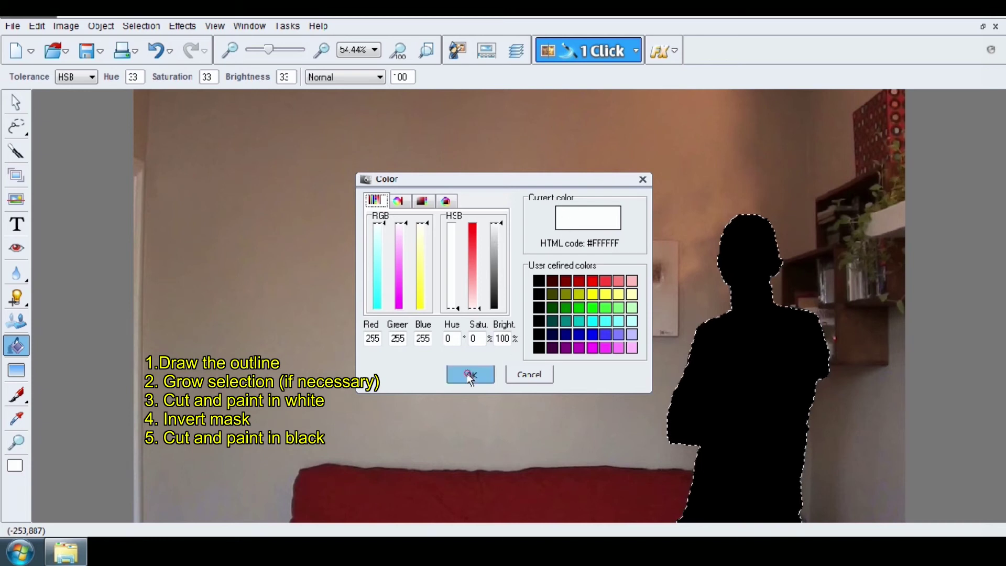
left_click(745, 363)
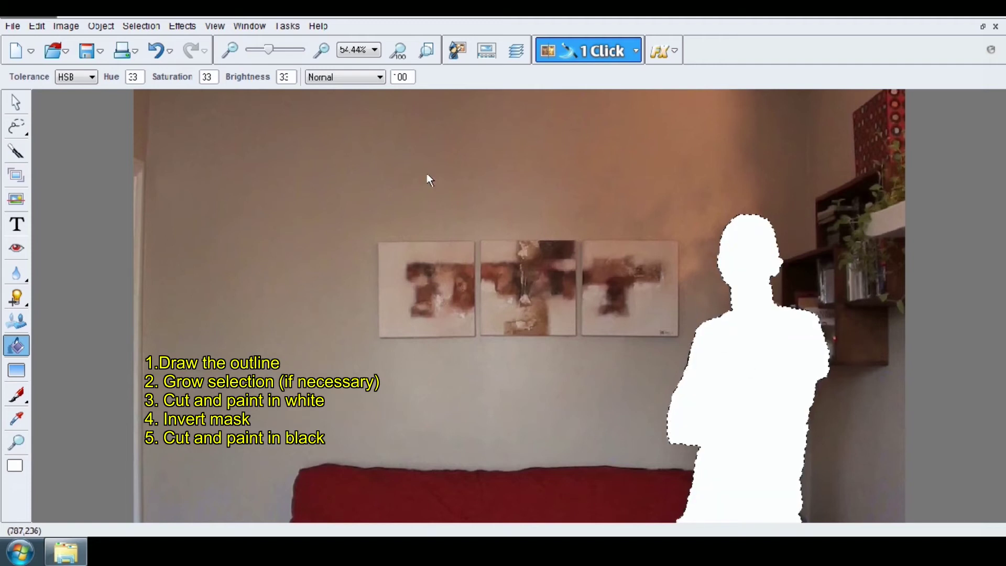
- Invert the mask and cut away everything outside the man's figure
left_click(152, 28)
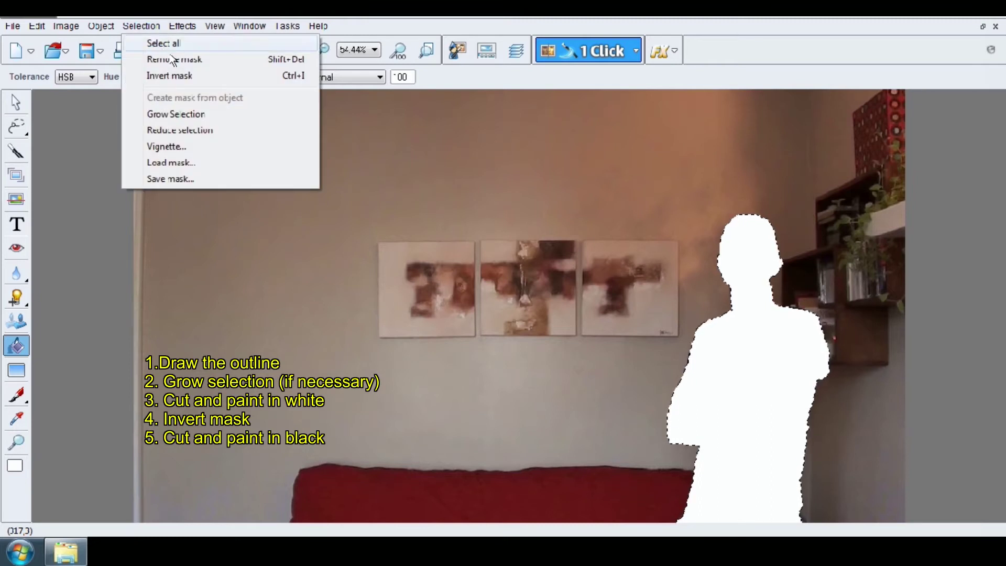
left_click(214, 79)
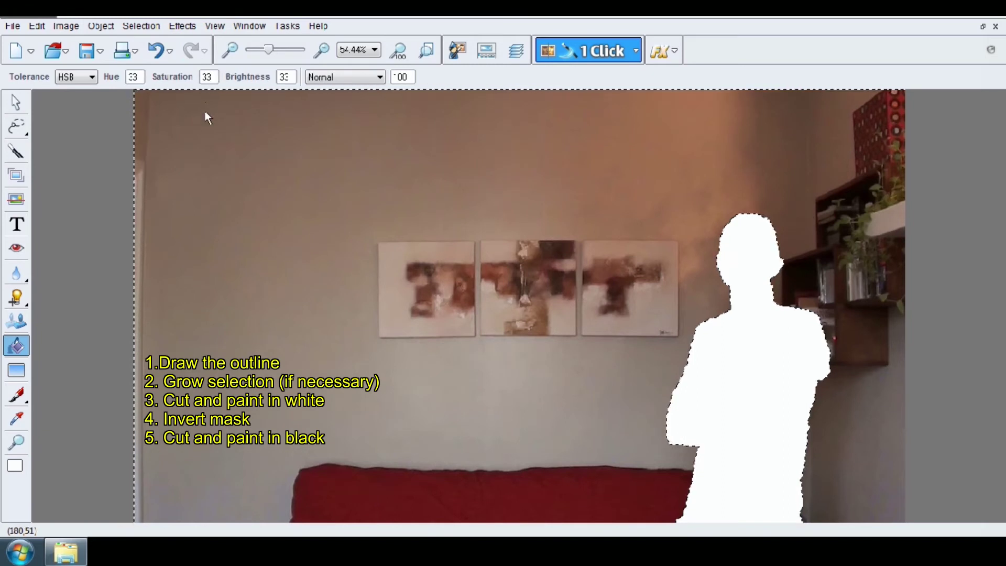
right_click(446, 215)
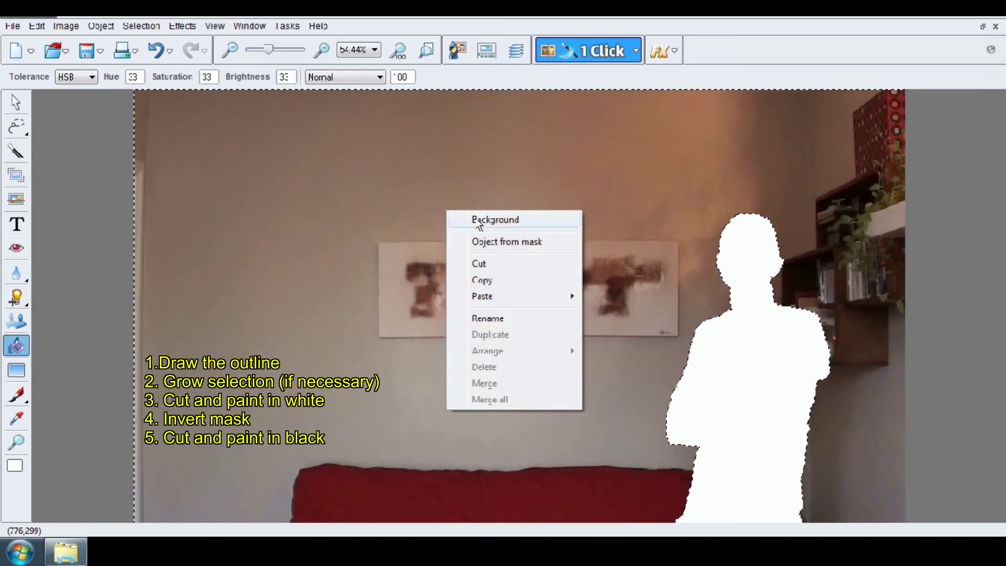
left_click(479, 263)
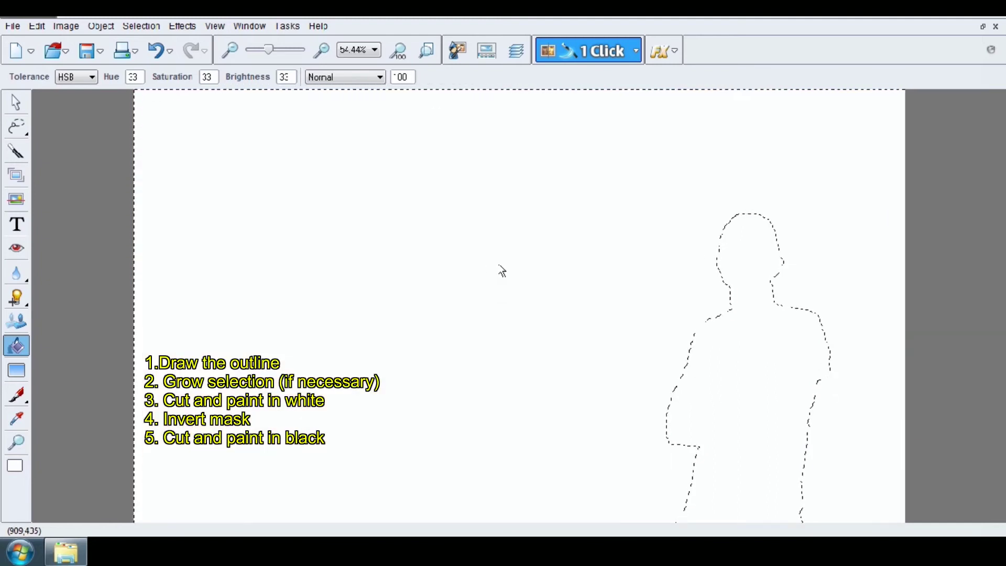
- Fill the area around the white silhouette with solid black
left_click(20, 467)
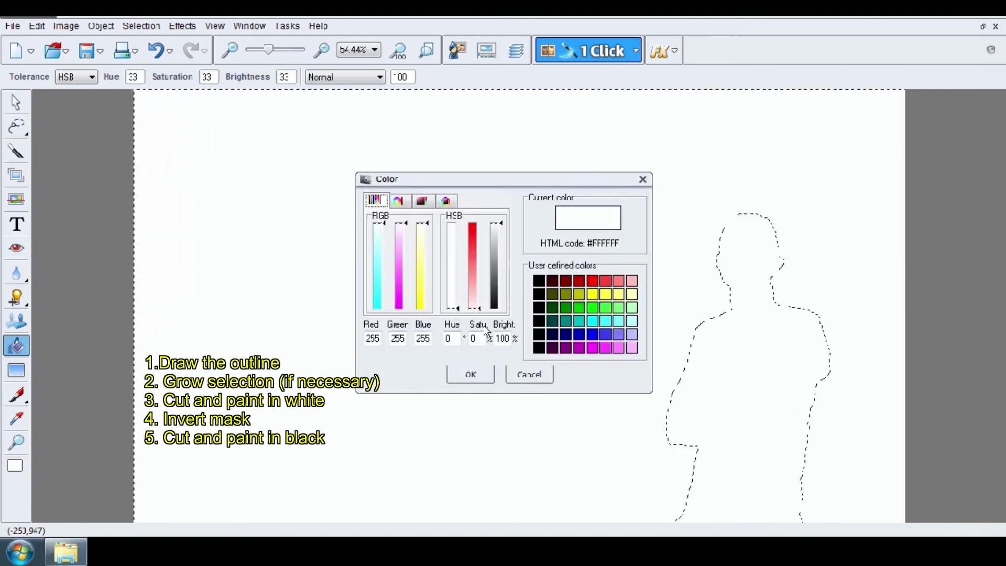
left_click(538, 286)
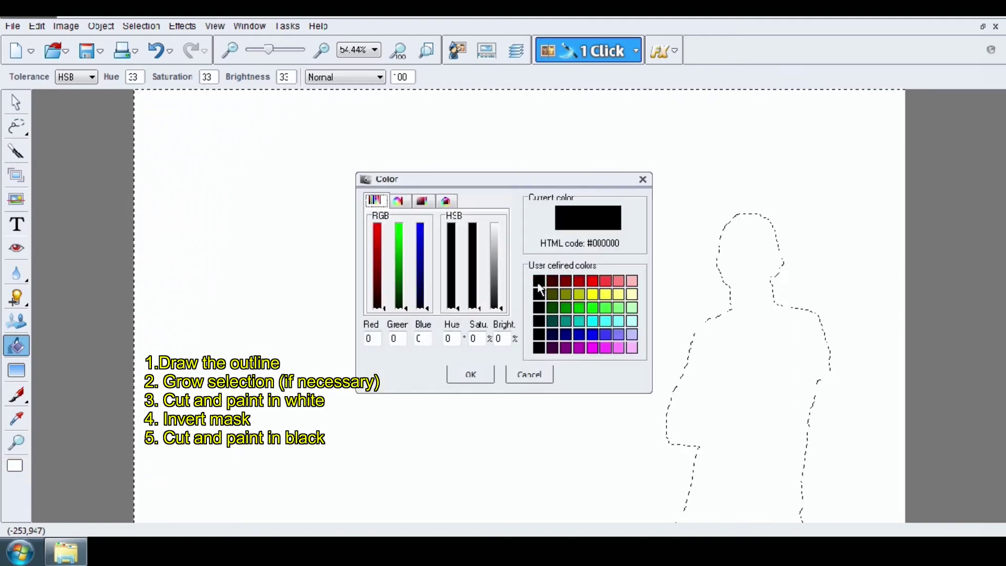
left_click(470, 373)
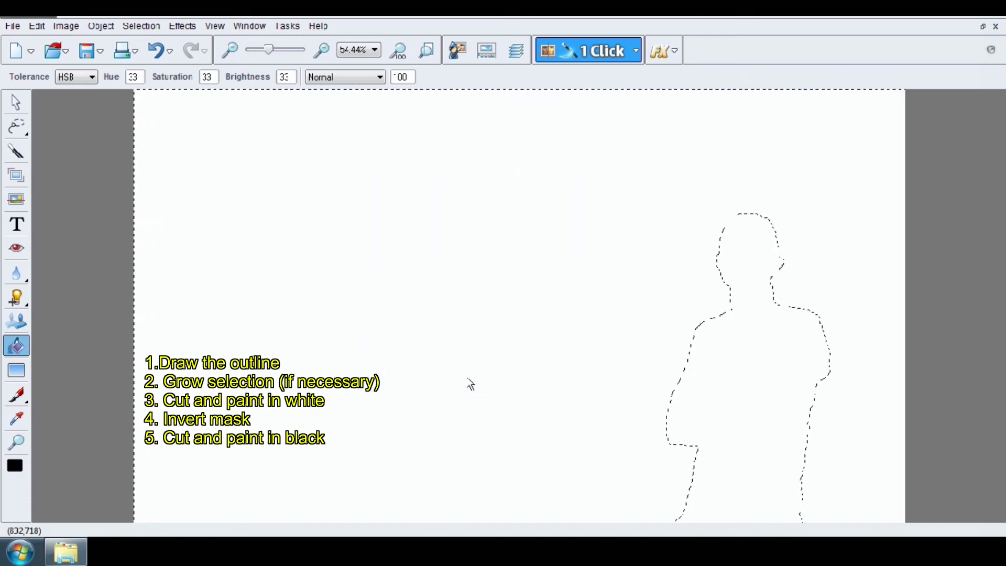
left_click(486, 267)
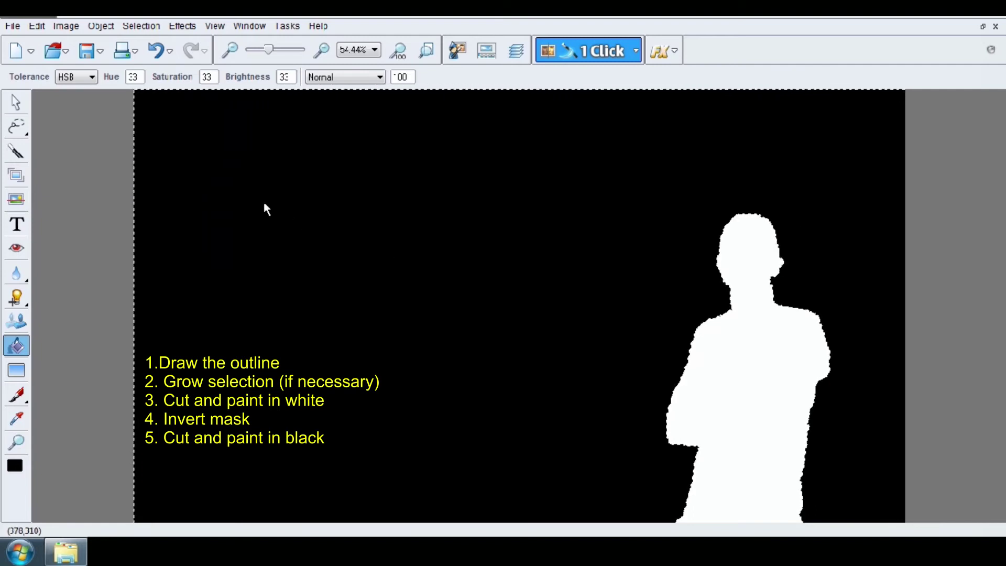
left_click(15, 27)
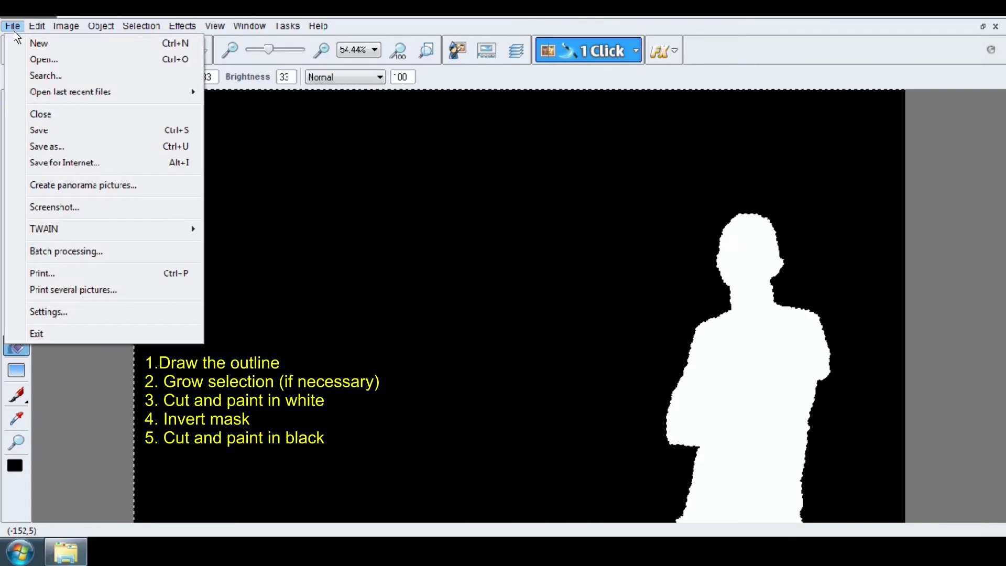
- Save the mask as the JPEG 'mask 1' in the Picture FX Video folder
left_click(71, 148)
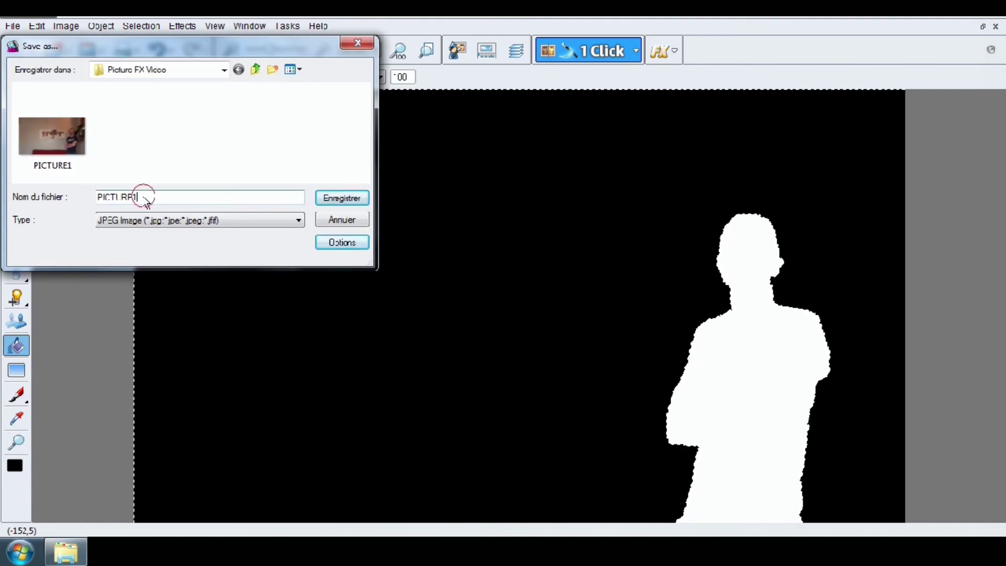
left_click_drag(142, 197, 79, 201)
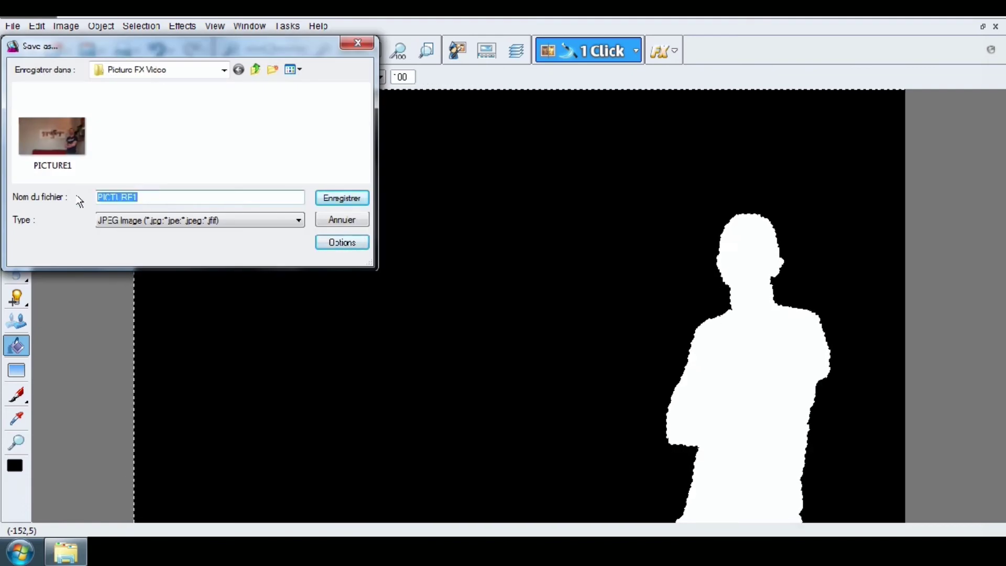
type("mask 1")
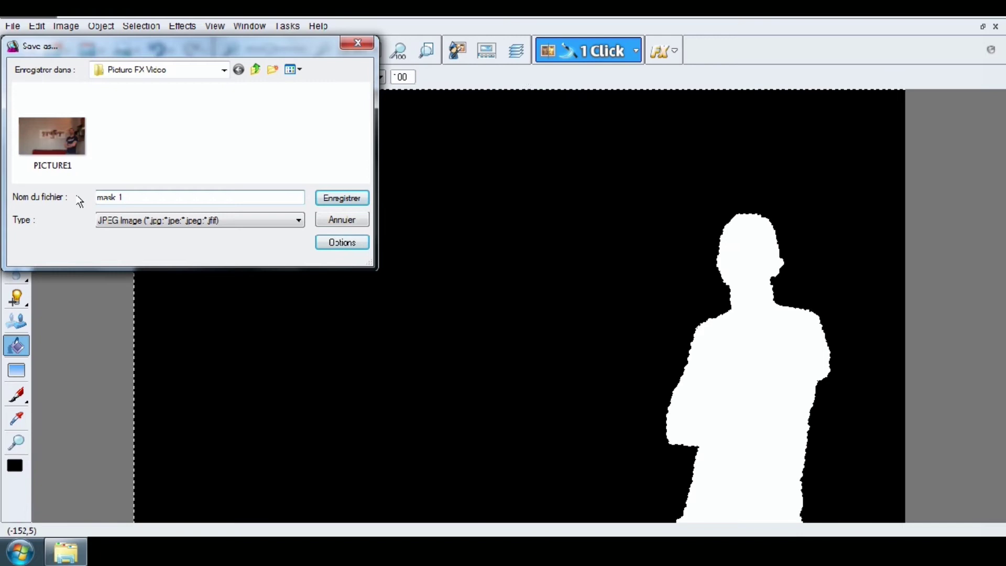
left_click(355, 200)
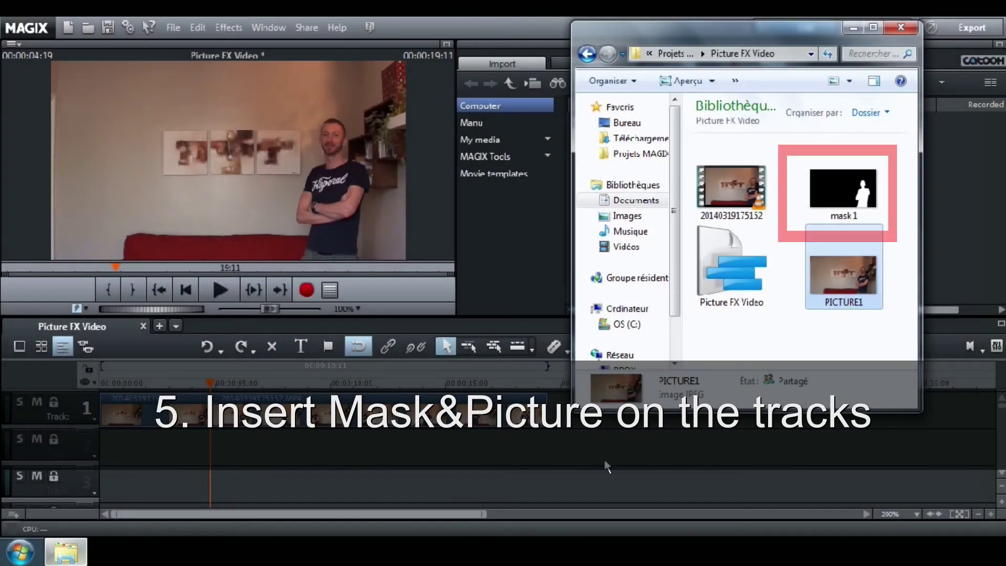
- Place mask 1 on track 2 and extend it to the video's end
left_click(832, 347)
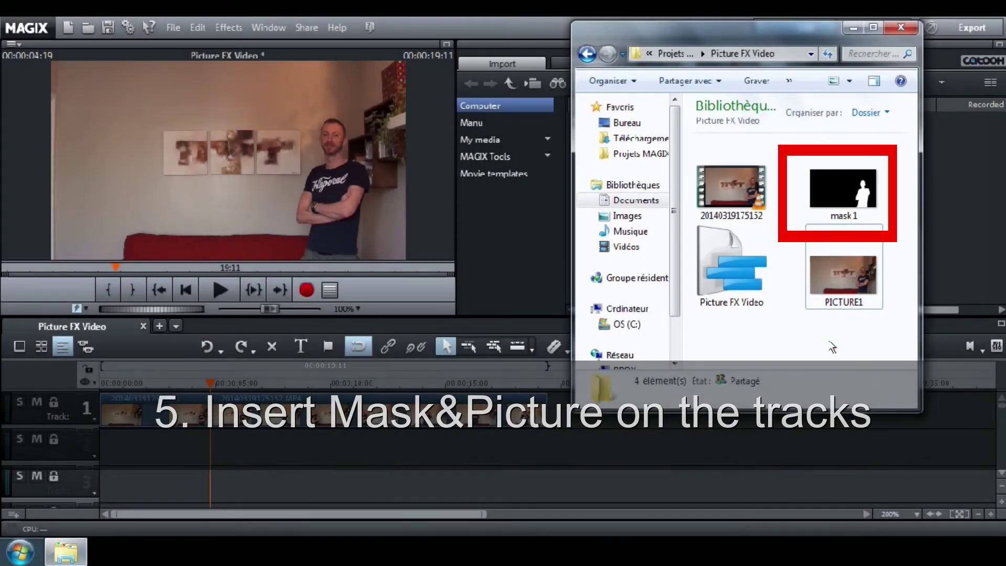
left_click(840, 193)
left_click_drag(840, 192, 256, 436)
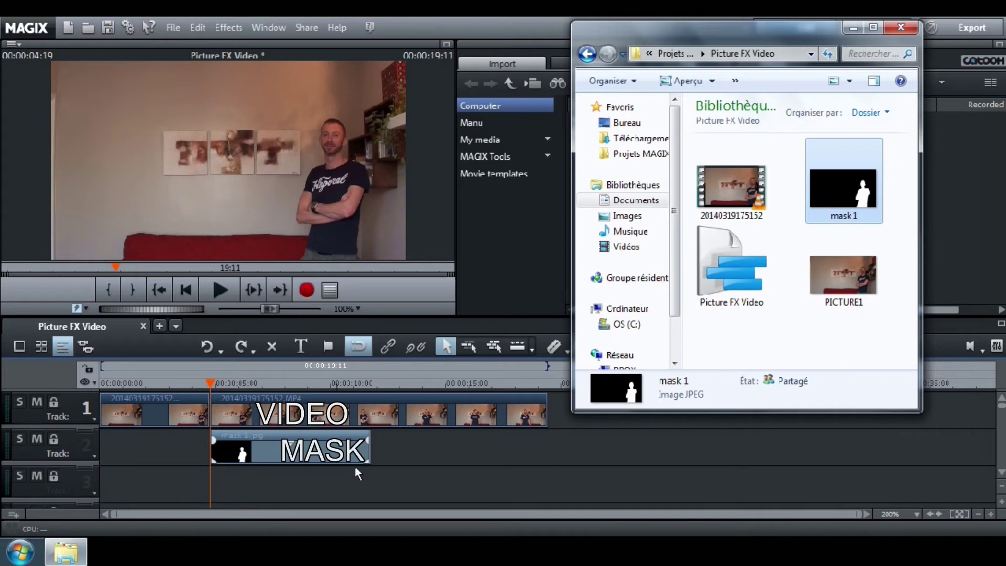
left_click_drag(368, 455, 542, 452)
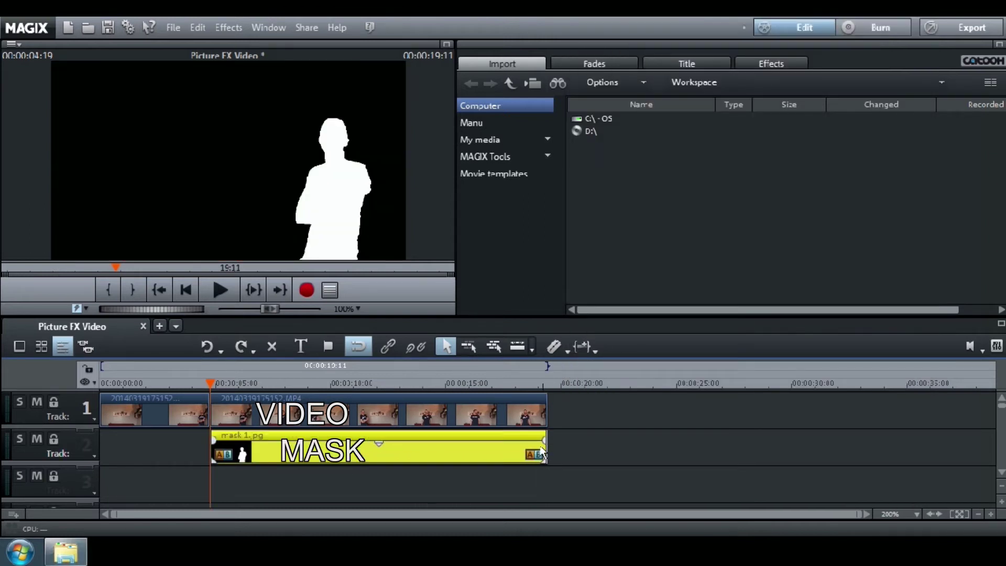
- Place PICTURE1 on track 3 below the mask and extend it to the end
left_click(66, 552)
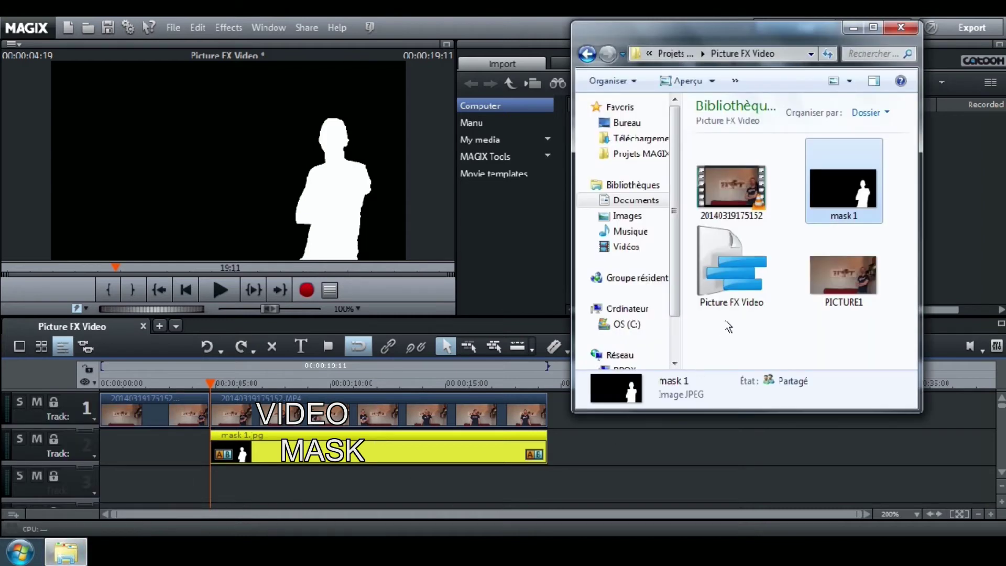
left_click(836, 272)
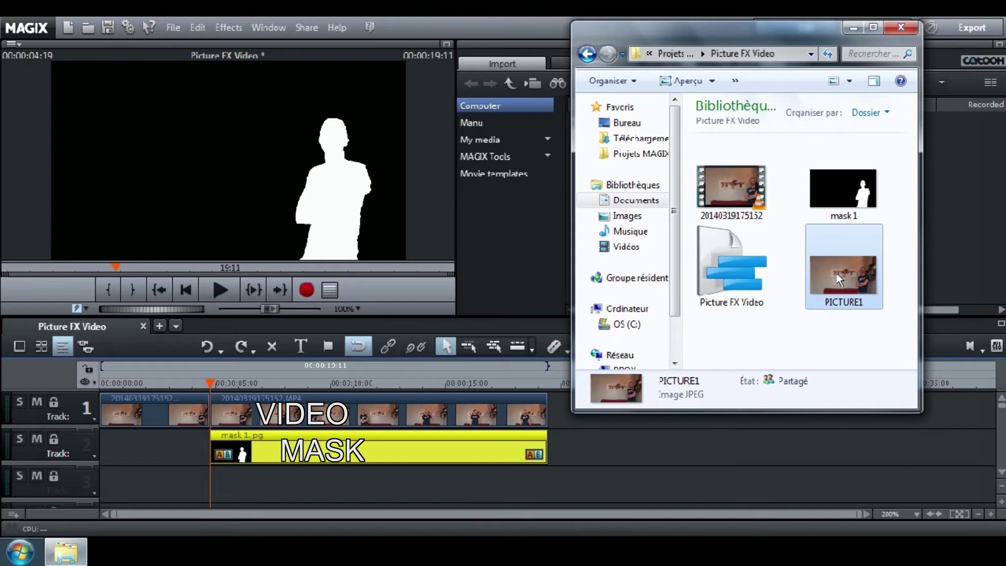
left_click_drag(836, 272, 256, 477)
left_click_drag(369, 487, 543, 484)
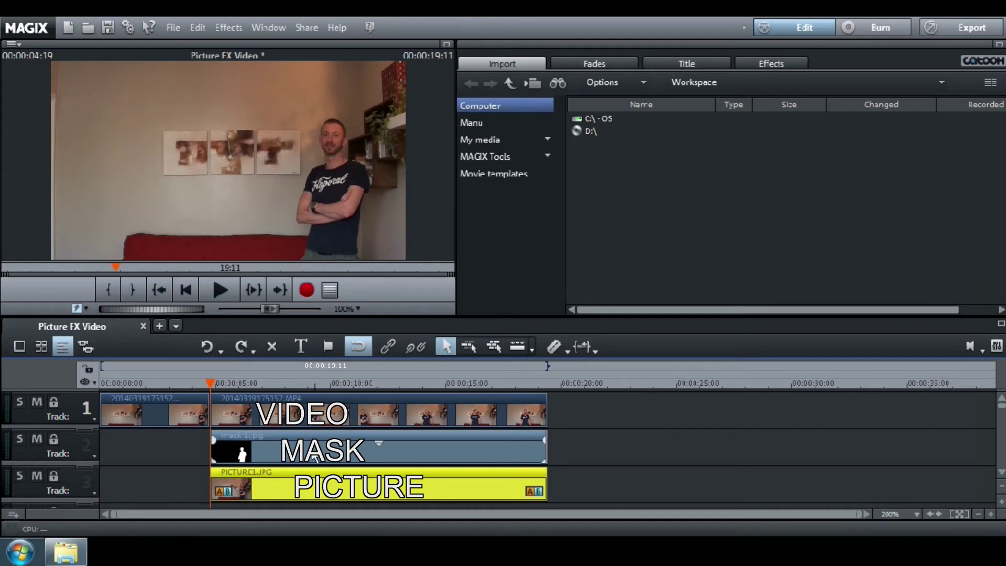
- Apply the Alpha chroma key to the mask 1 clip on track 2, then scrub to preview the clone
left_click(377, 450)
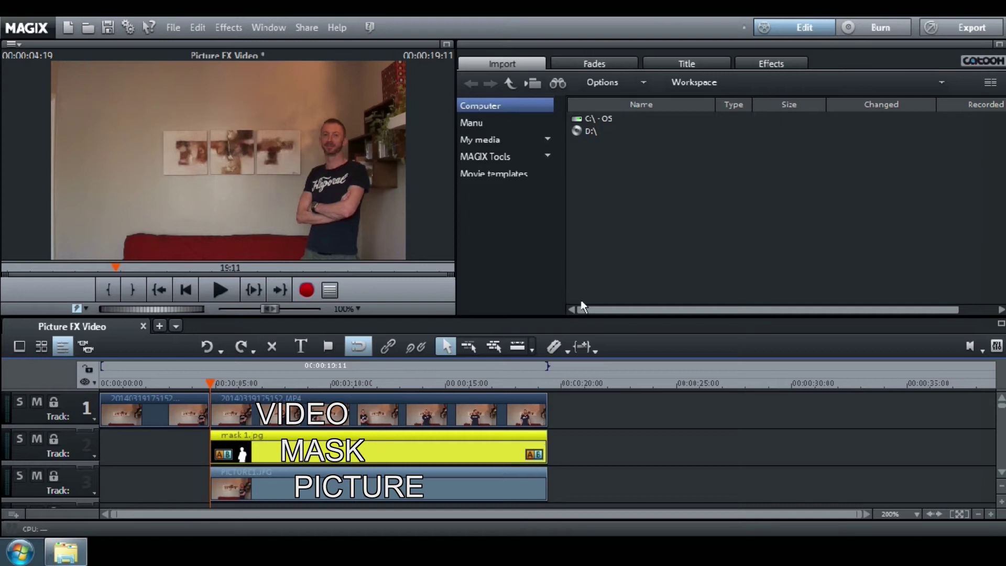
left_click(787, 66)
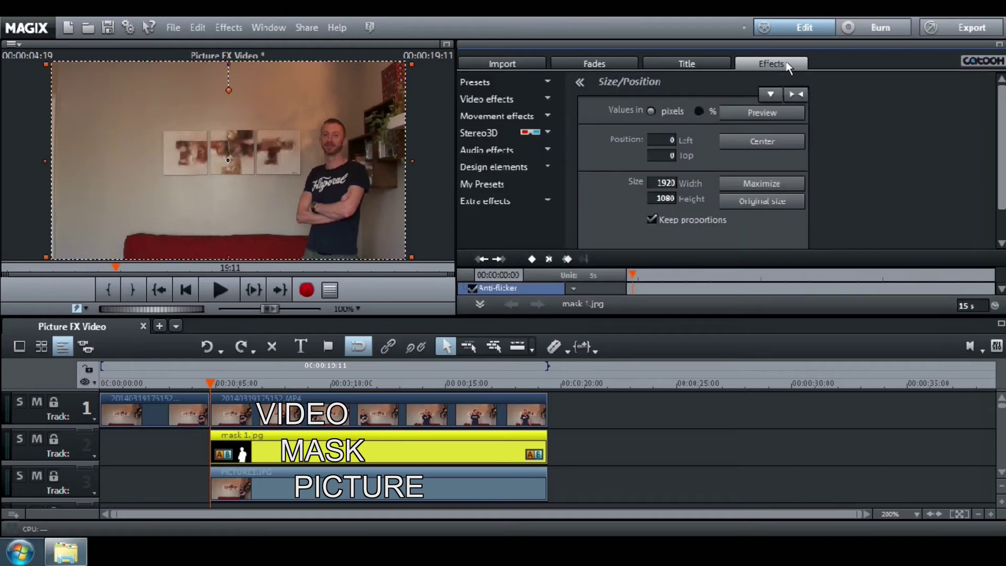
left_click(509, 101)
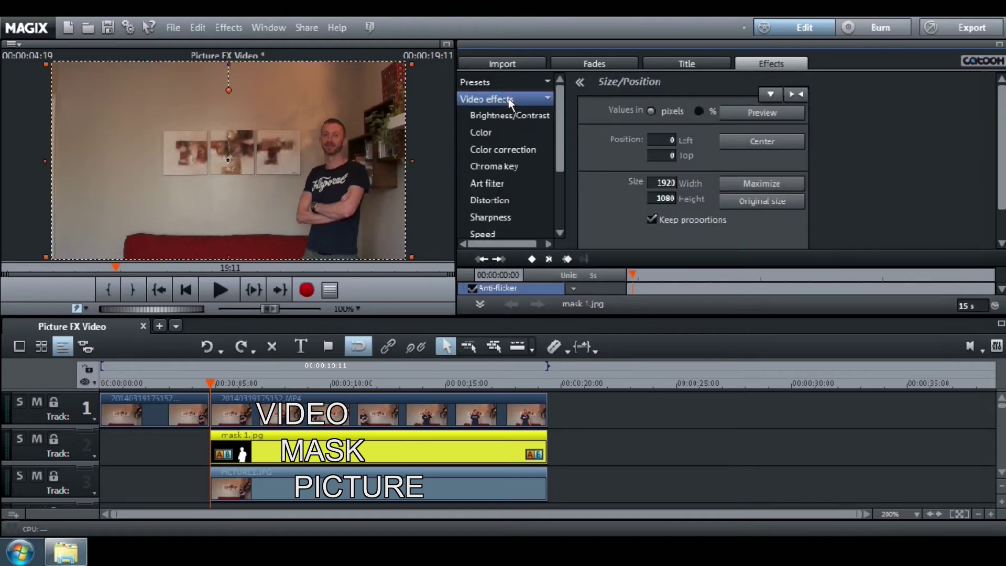
left_click(527, 165)
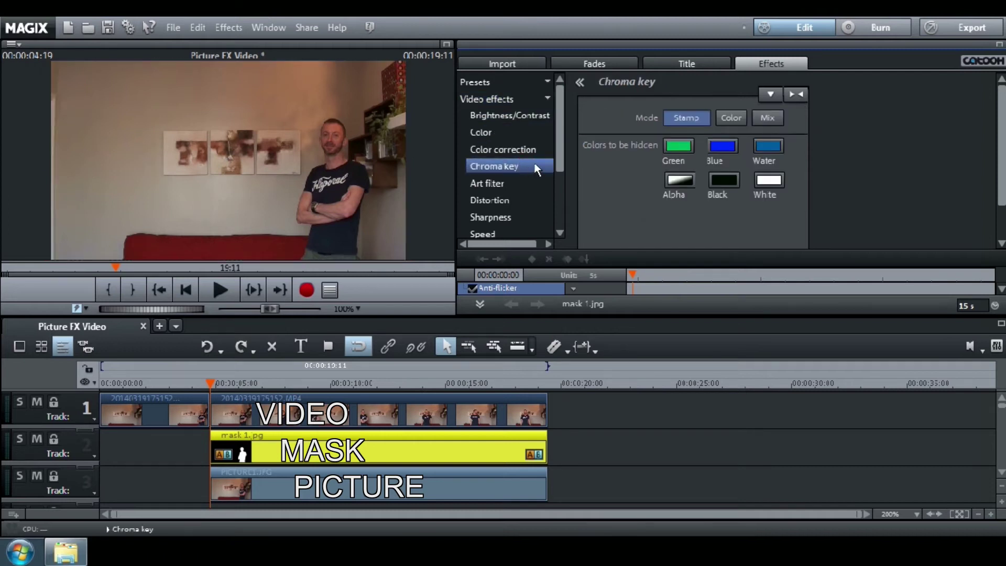
left_click(680, 181)
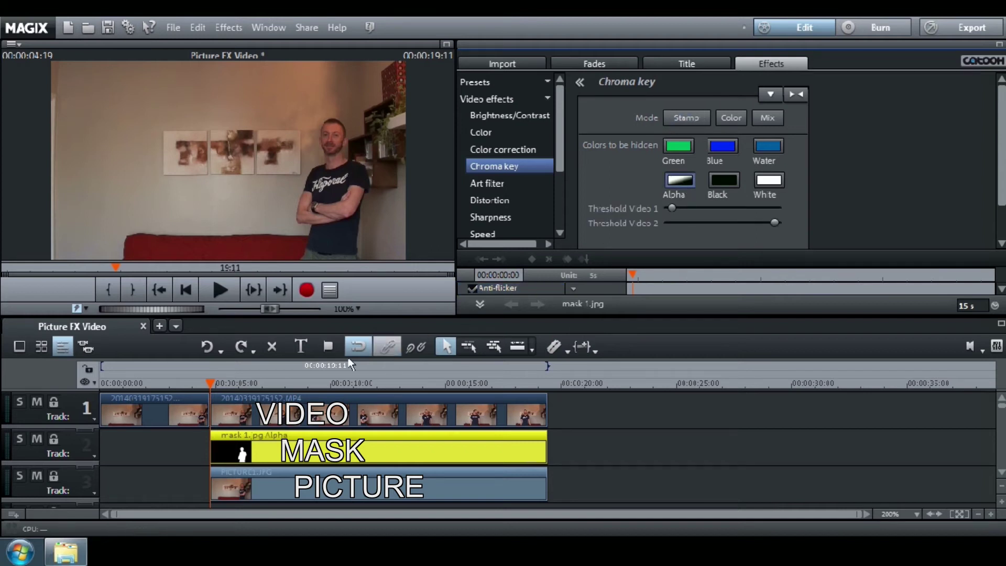
left_click(208, 382)
left_click_drag(208, 383, 290, 385)
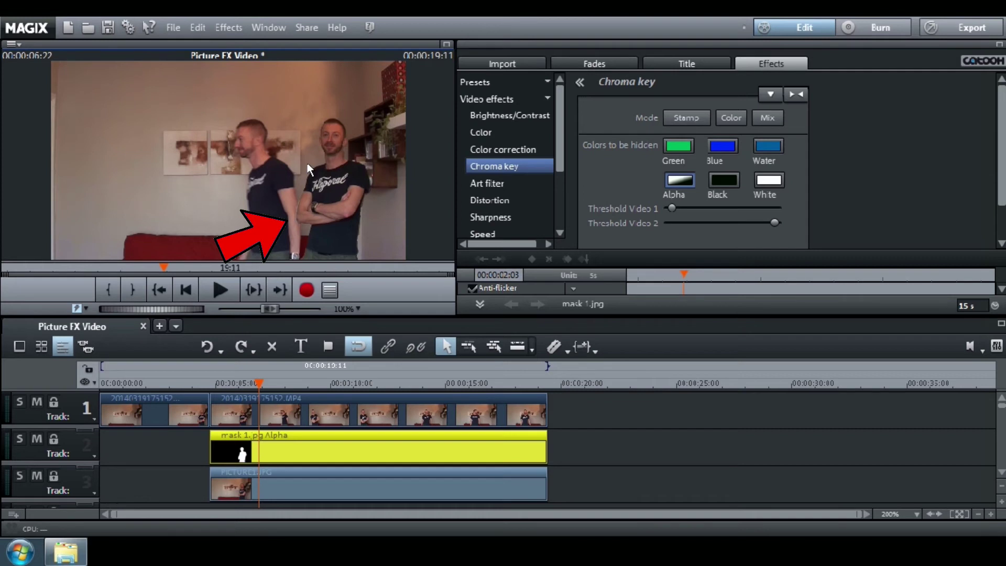
- Preview the composite at 00:00:06:22, with the walking man beside his frozen double
left_click(335, 454)
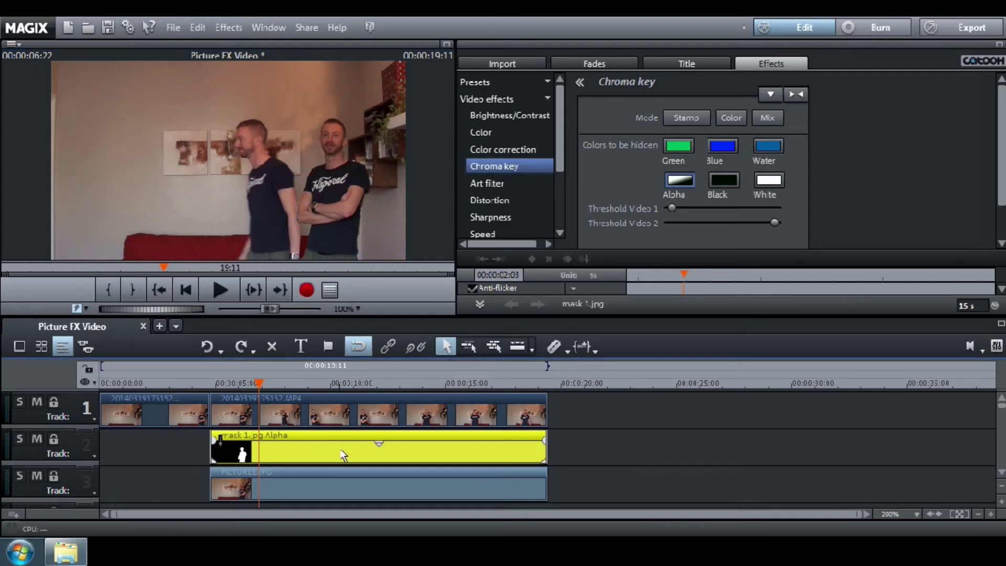
- Set the mask 1 clip's Sharpness Artistic blur to 2 to soften the clone's edges
scroll(559, 163, "down", 3)
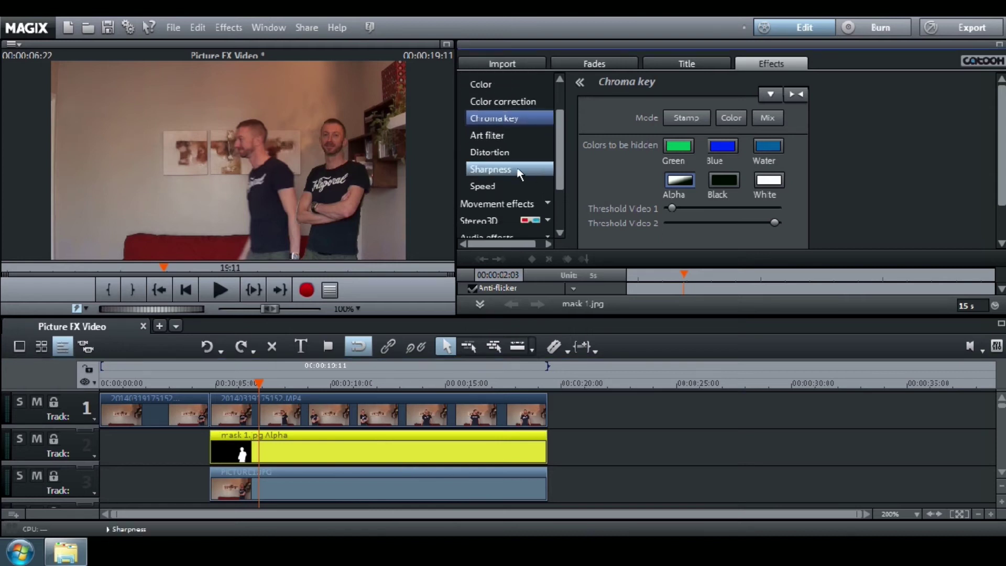
left_click(518, 169)
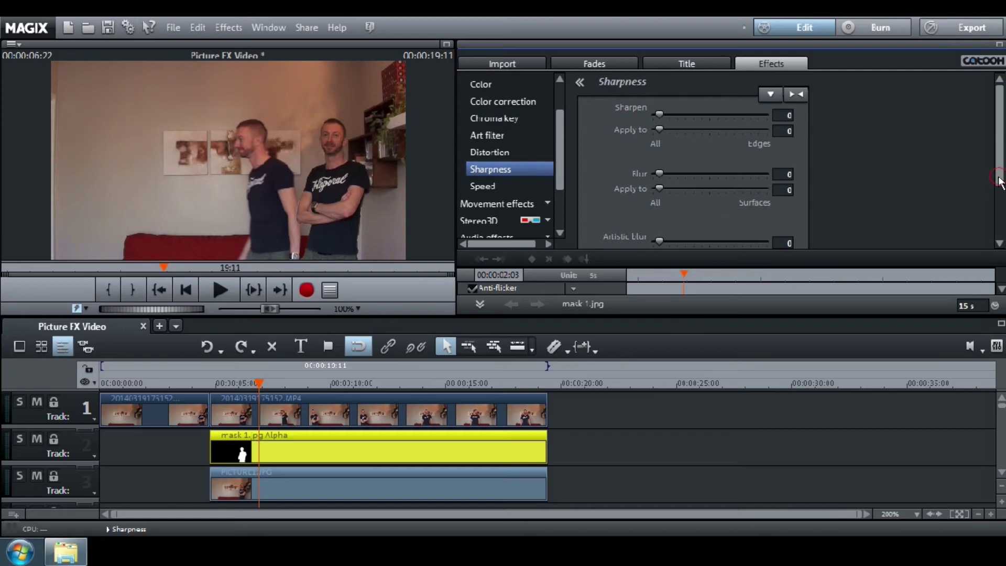
scroll(1000, 195, "down", 2)
left_click_drag(1000, 195, 1000, 217)
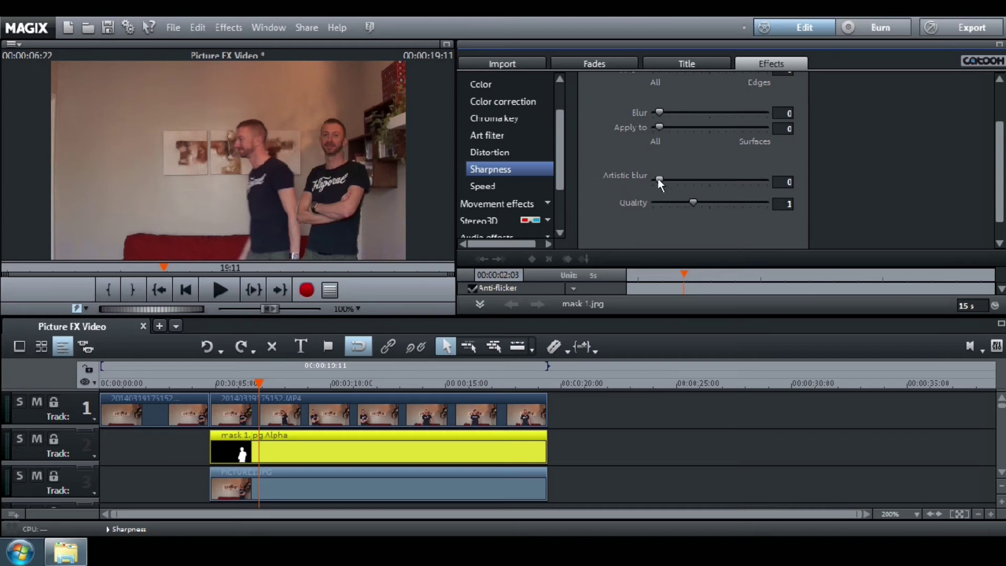
left_click(788, 182)
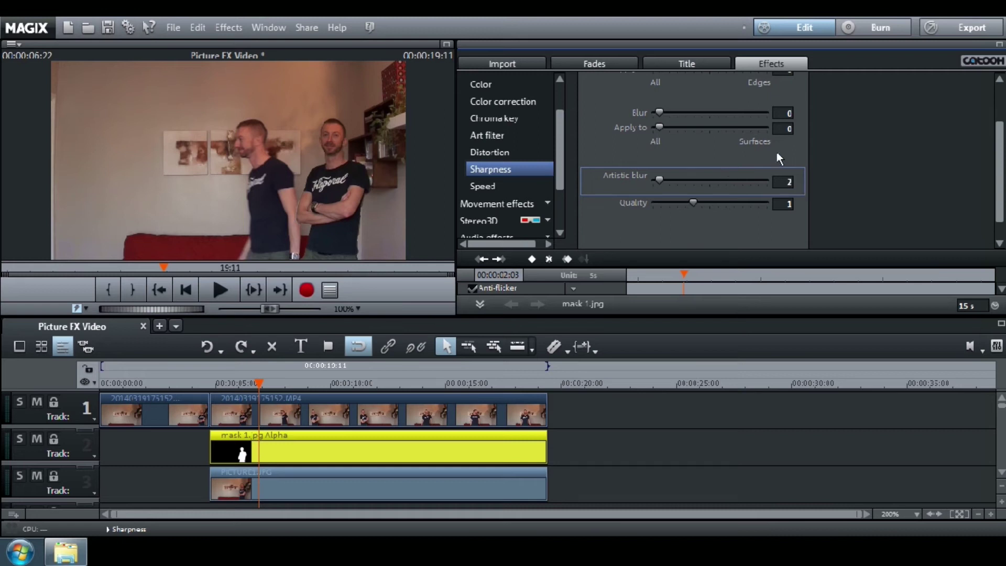
type("2")
key("Return")
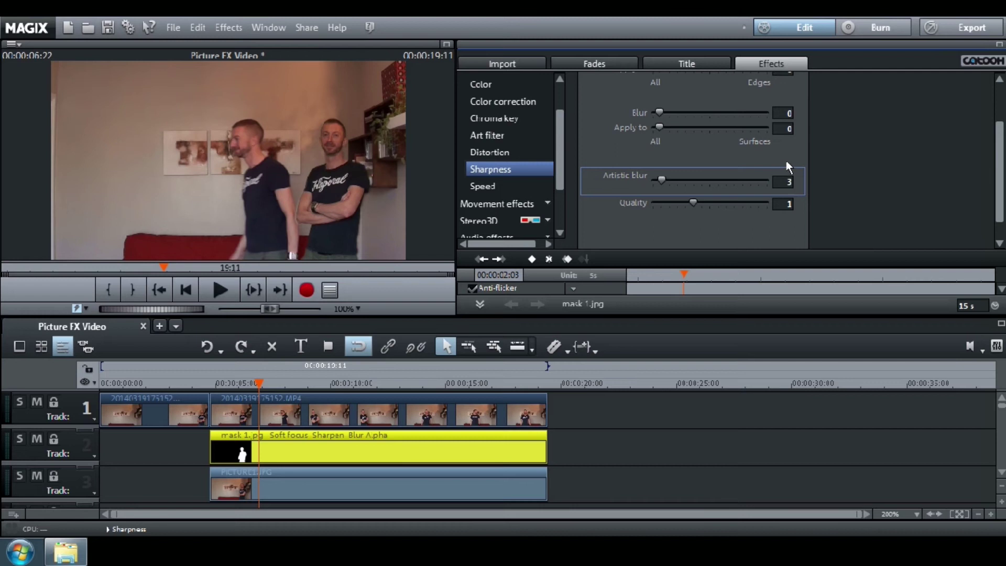
- Scrub the playhead to the frame near 00:00:10:20, where both men stand apart
left_click_drag(258, 383, 280, 386)
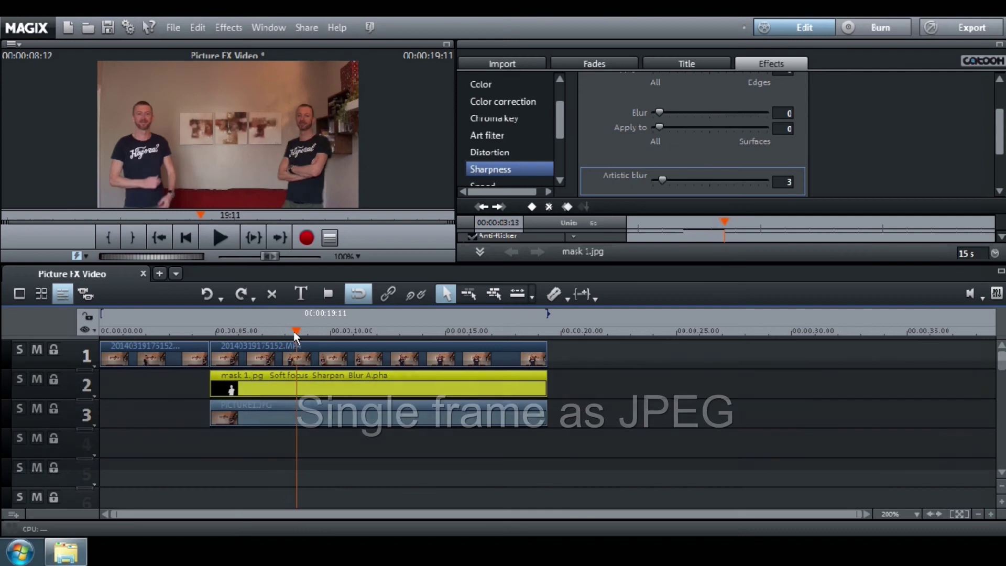
left_click_drag(295, 333, 349, 331)
left_click_drag(112, 256, 133, 259)
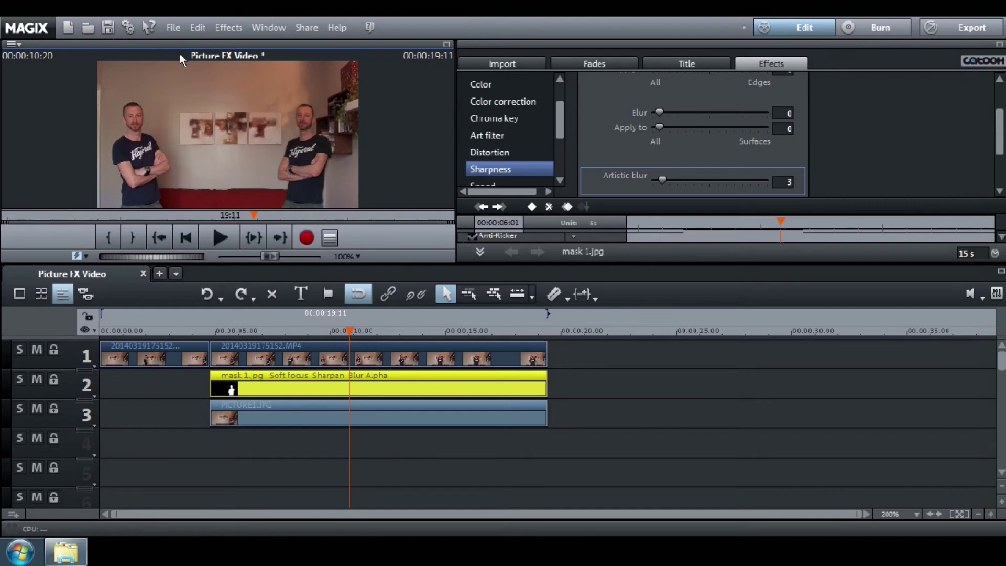
- Export the current frame as a single-frame JPEG named PICTURE2
left_click(172, 28)
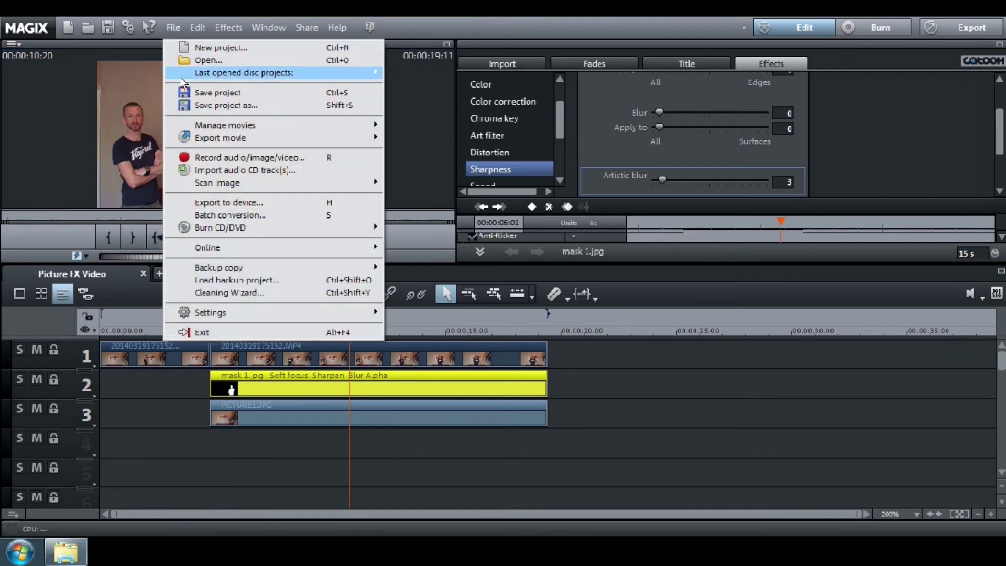
mouse_move(267, 139)
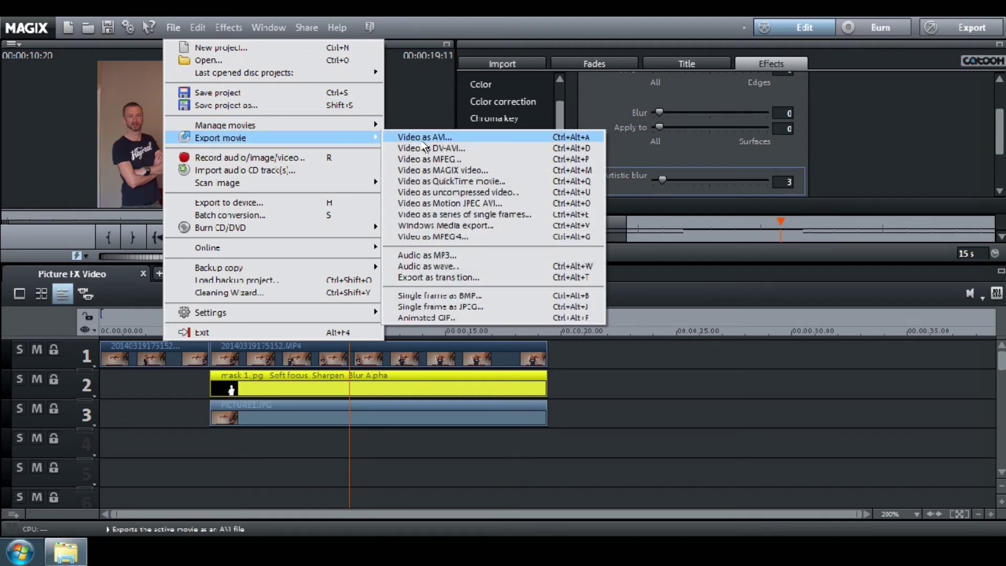
left_click(512, 309)
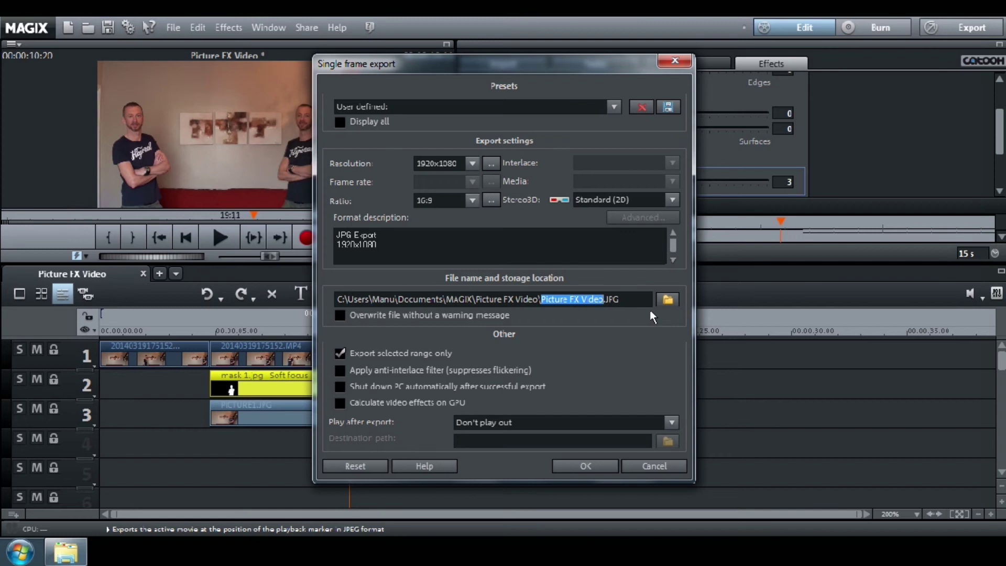
key("BackSpace")
type("PICTURE")
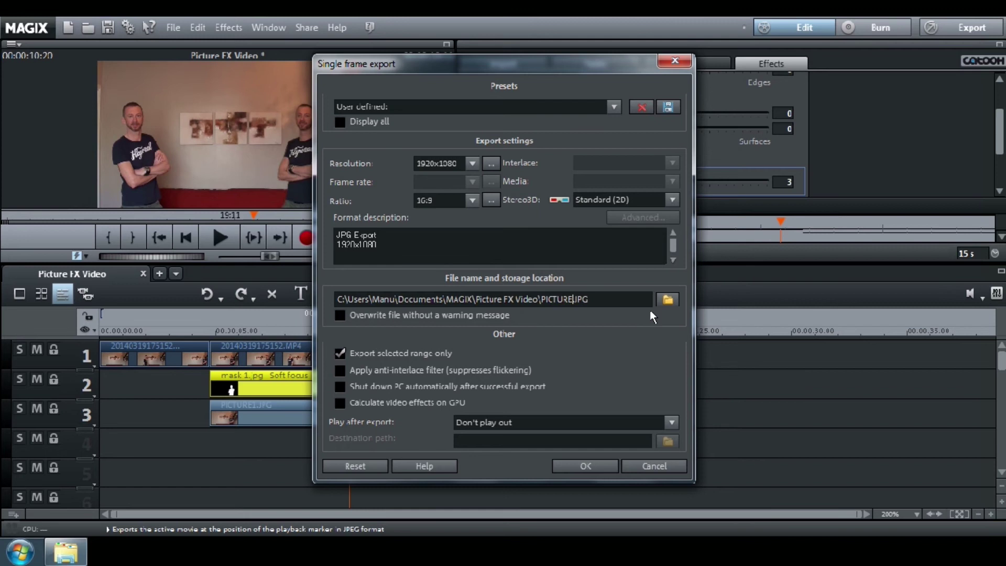
type("2")
left_click(587, 466)
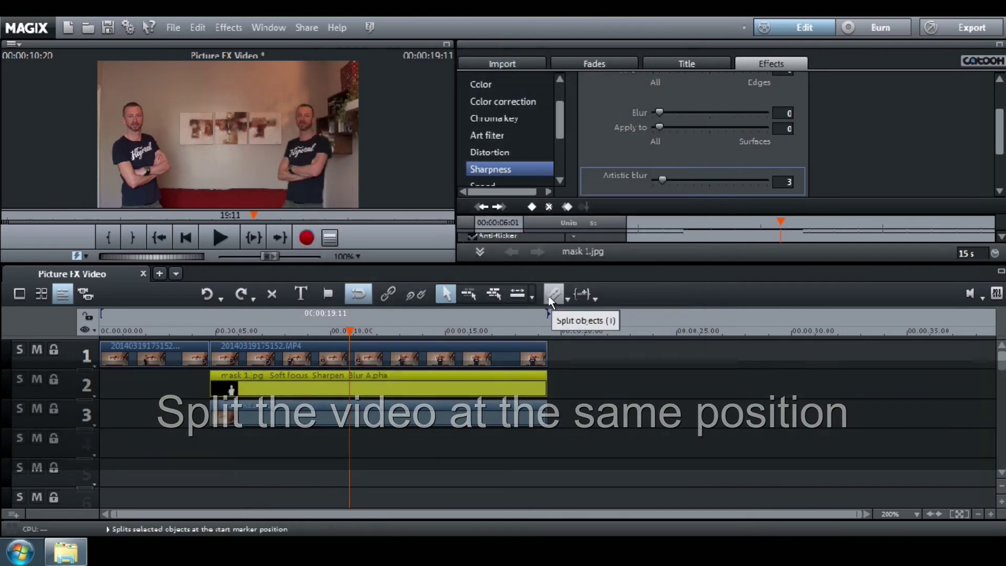
- Split the MP4 clip on track 1 at the playhead
left_click(485, 354)
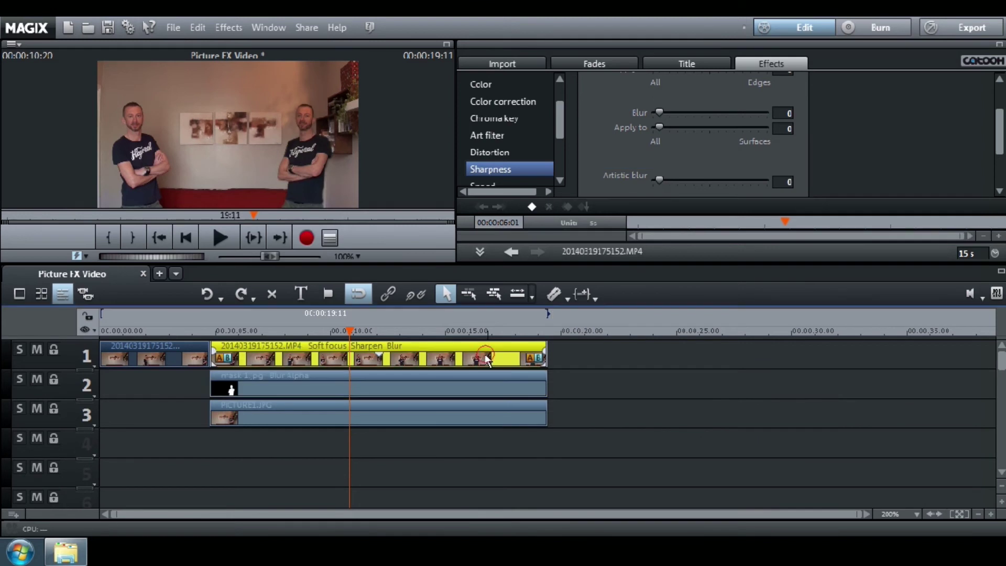
left_click(551, 300)
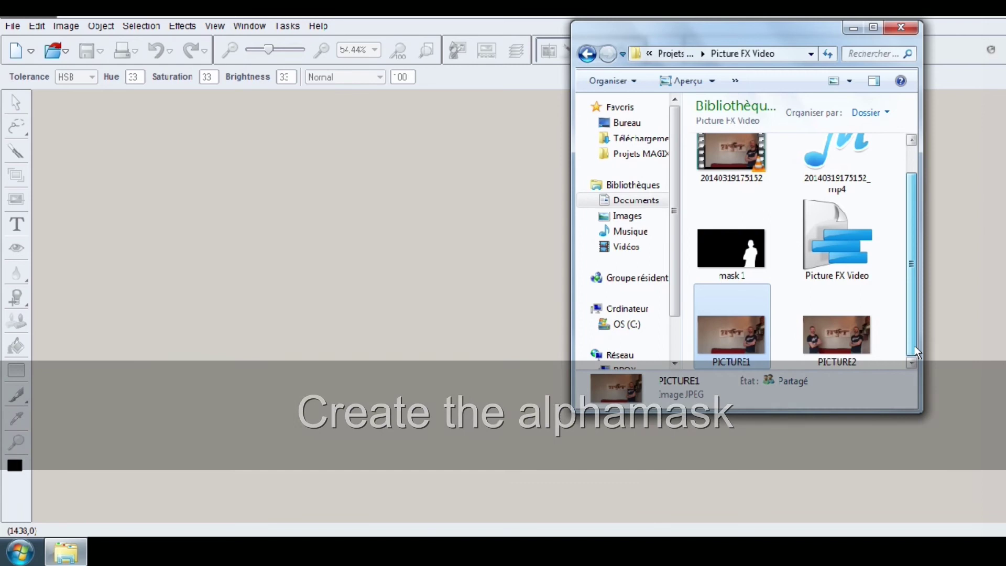
- Open PICTURE2 in Photo Designer and draw a closed lasso outline around the left man
left_click(842, 340)
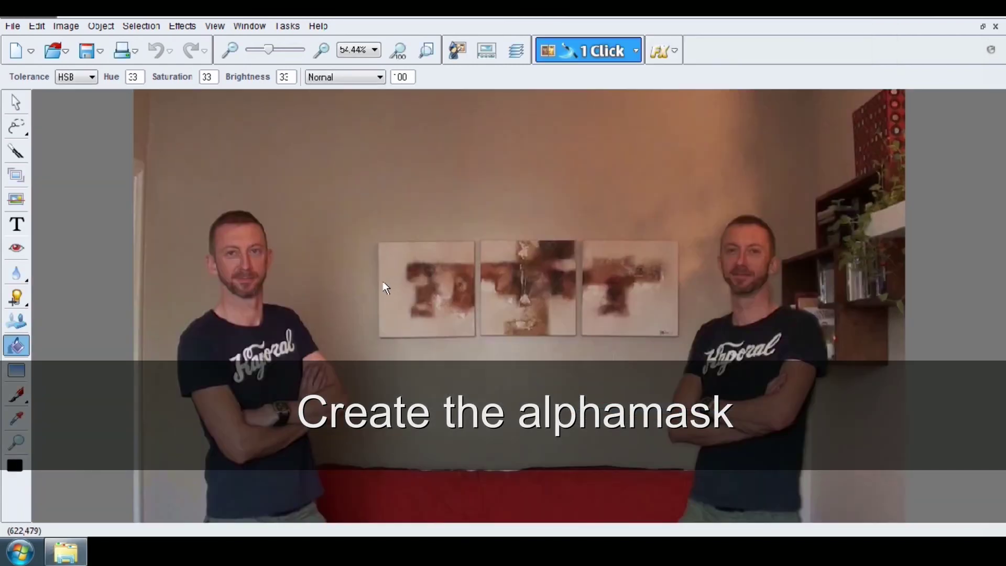
left_click(23, 130)
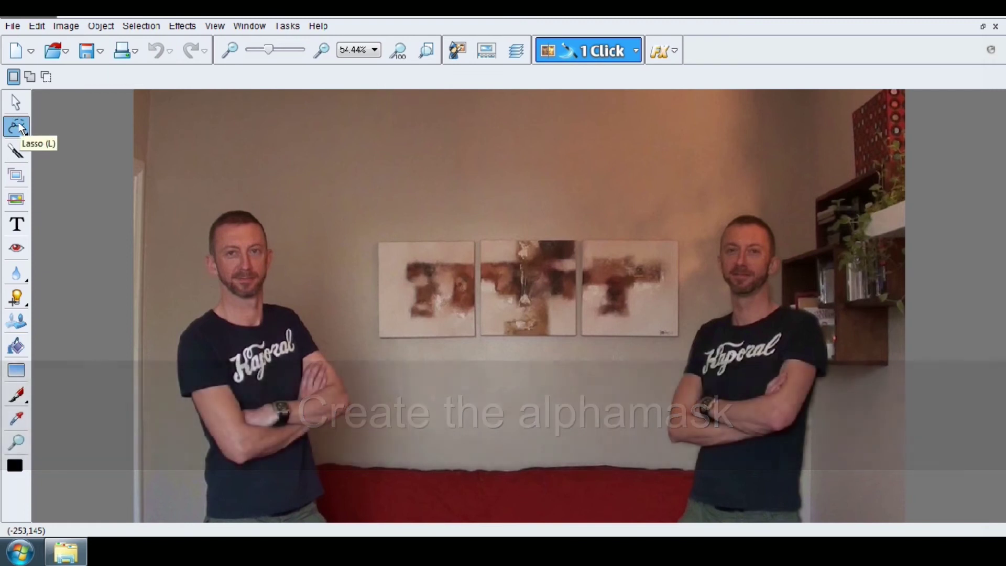
left_click(207, 518)
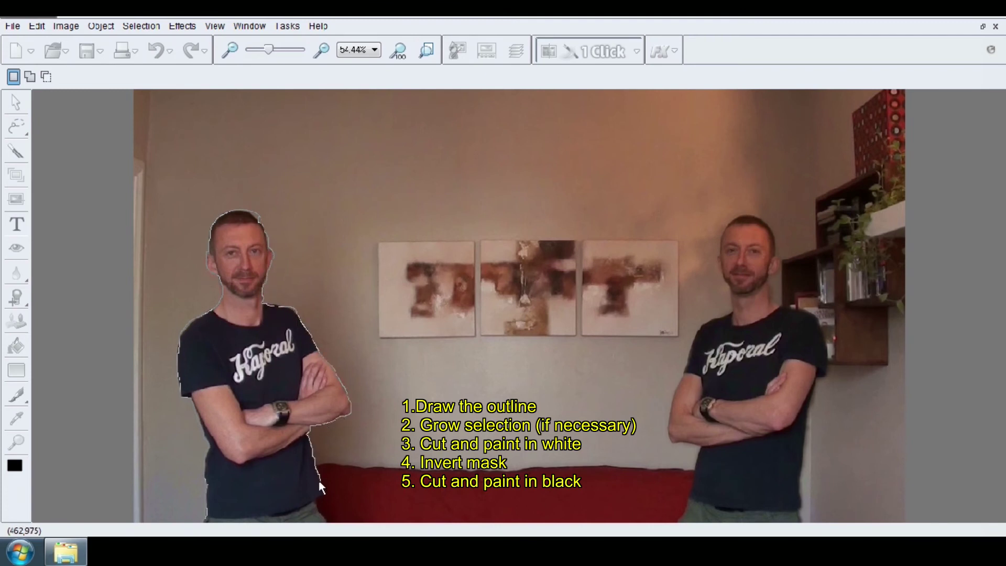
left_click_drag(206, 530, 204, 525)
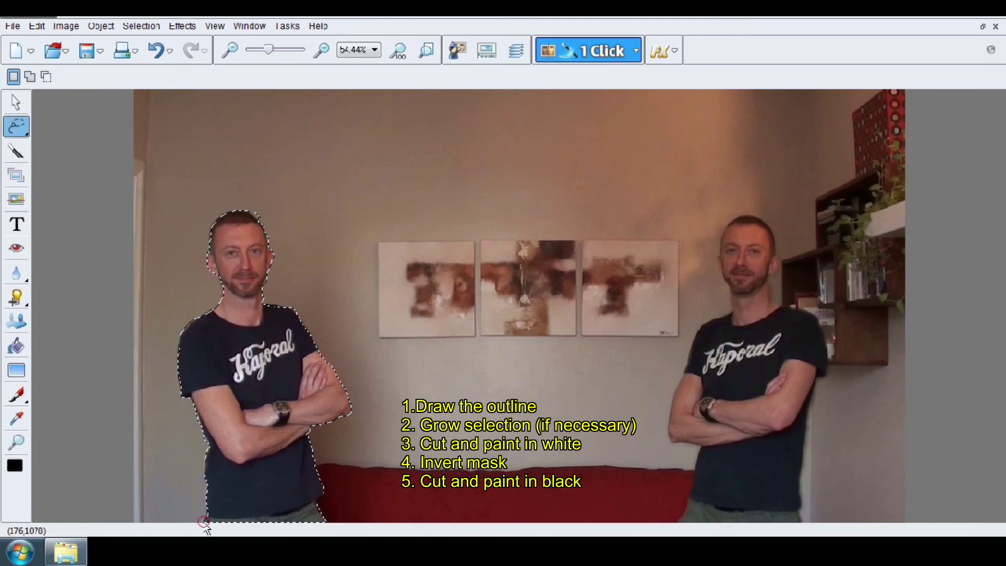
left_click(153, 32)
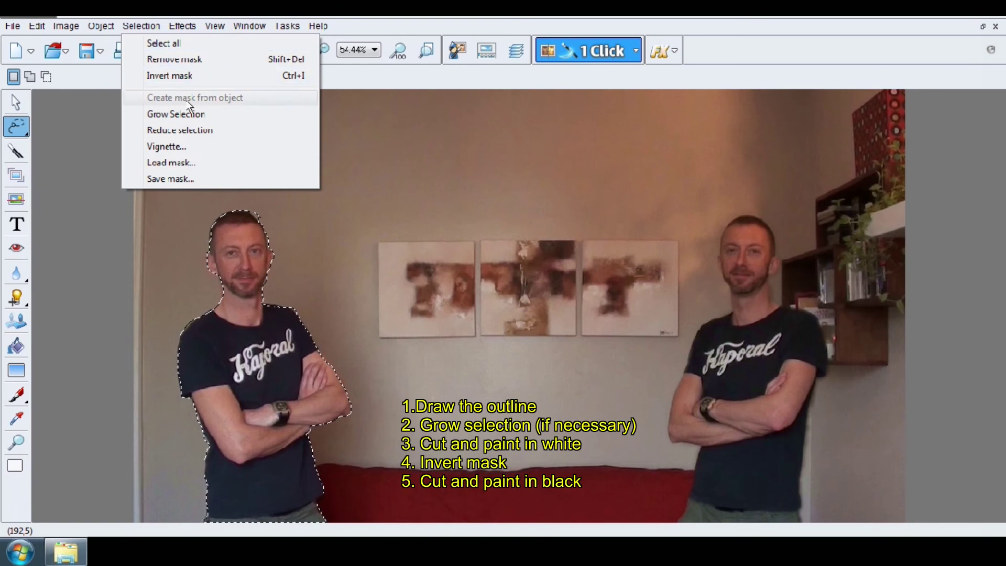
- Grow the left man's selection by 2 pixels and cut it out
left_click(230, 114)
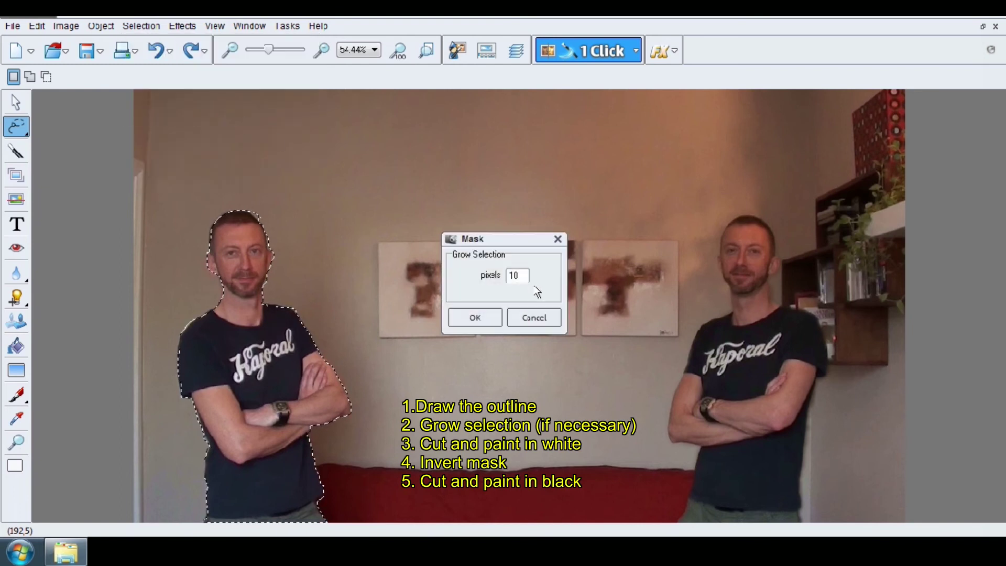
double_click(515, 275)
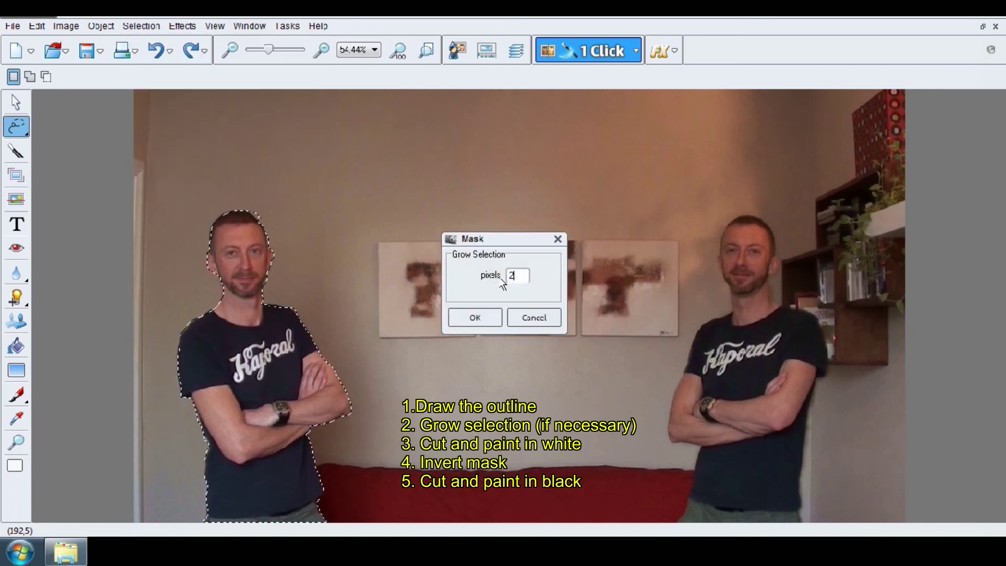
left_click(475, 317)
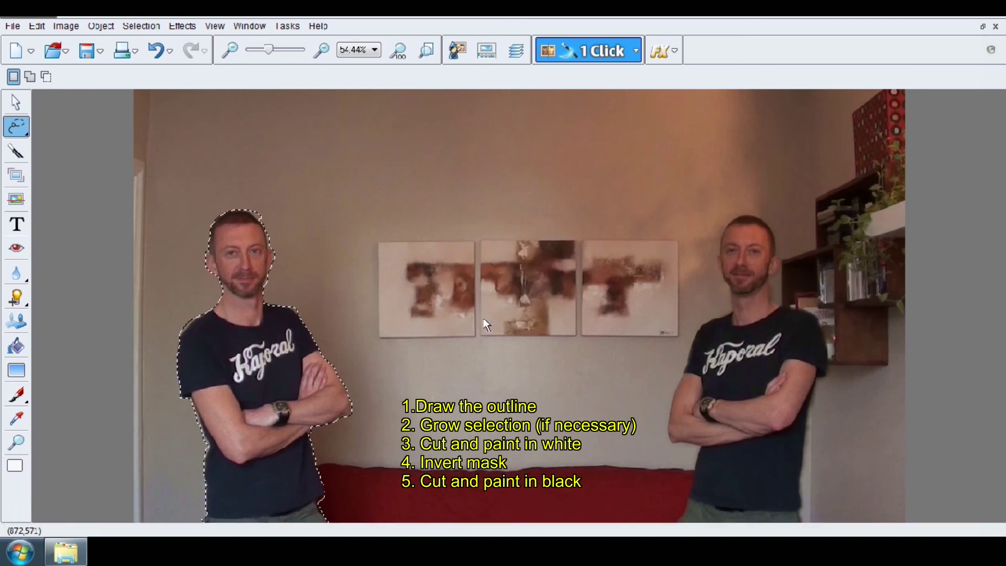
right_click(247, 258)
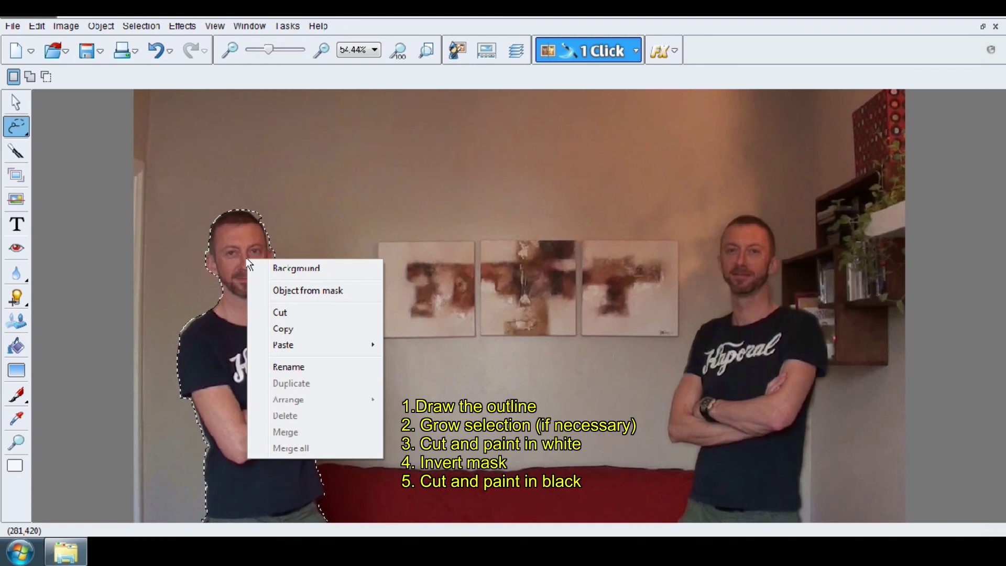
left_click(276, 313)
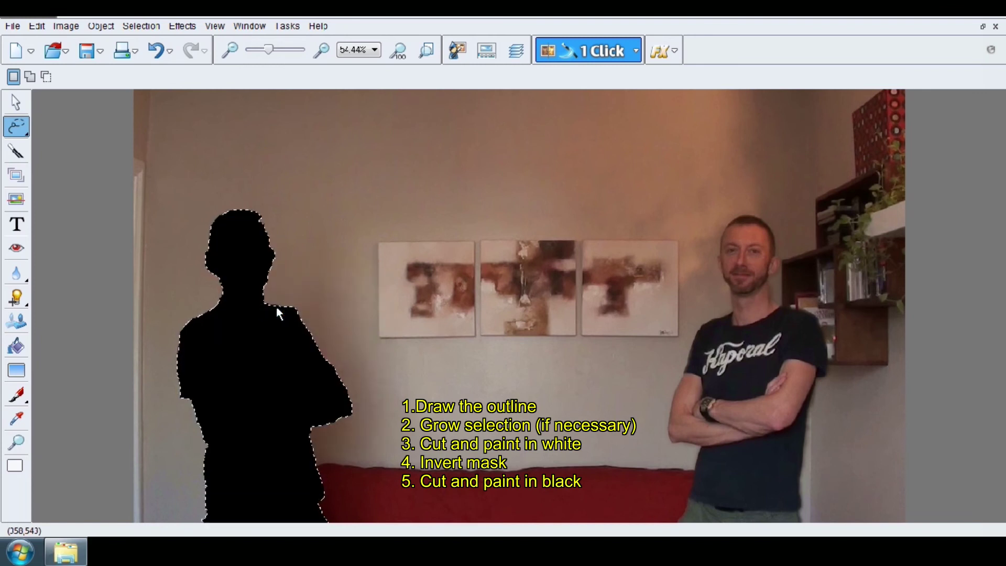
- Fill the cut-out silhouette with solid white using the Fill tool
left_click(16, 345)
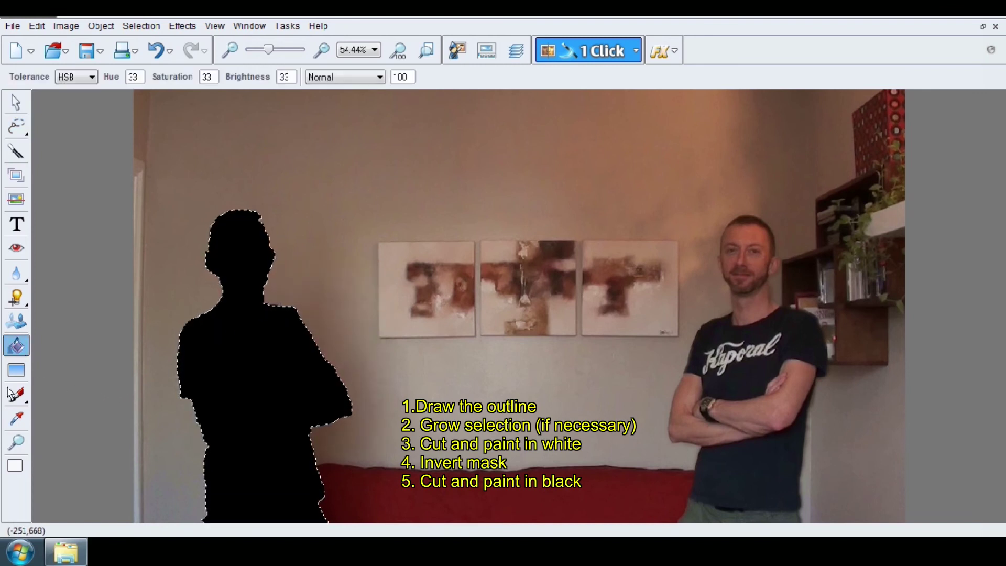
left_click(15, 470)
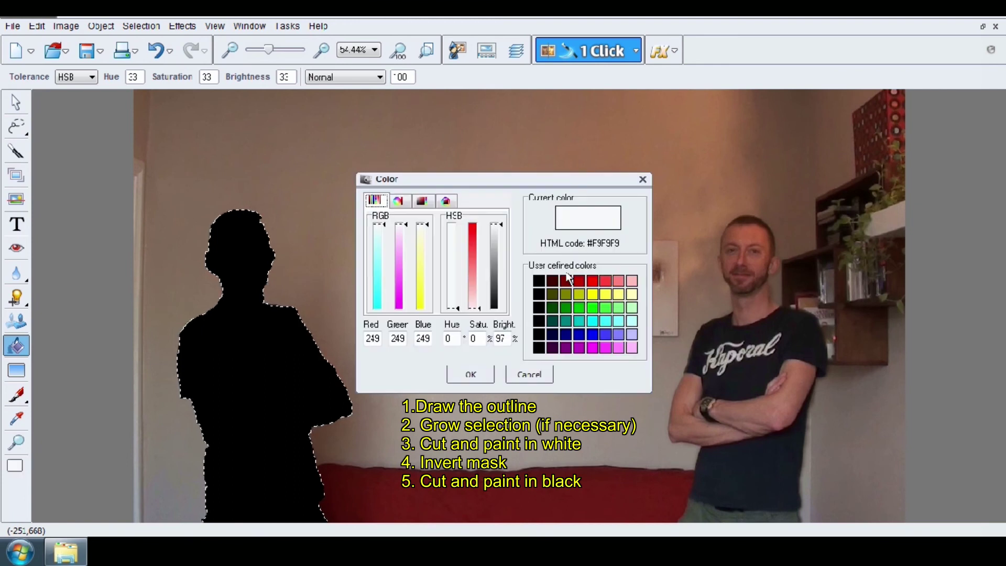
left_click(468, 374)
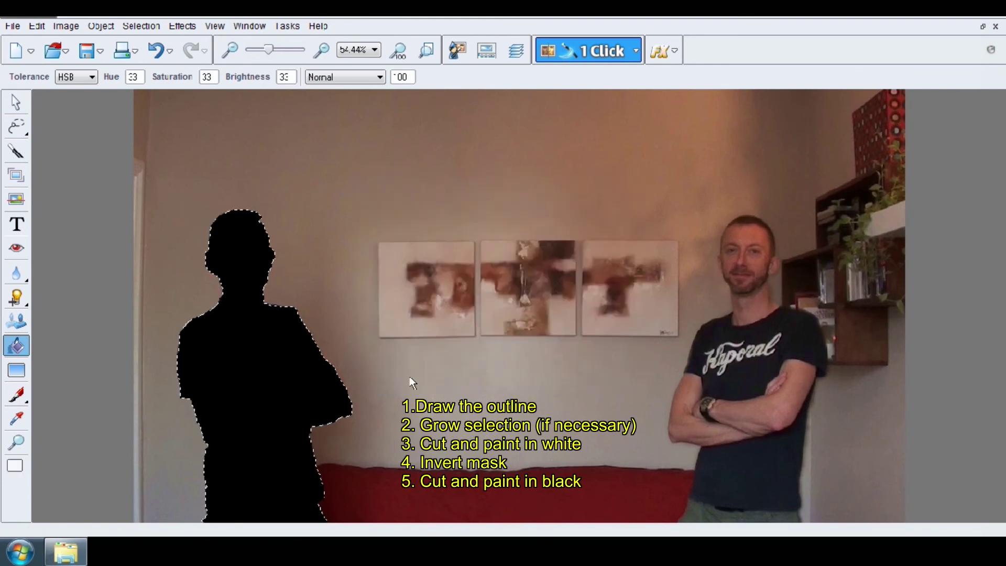
left_click(251, 361)
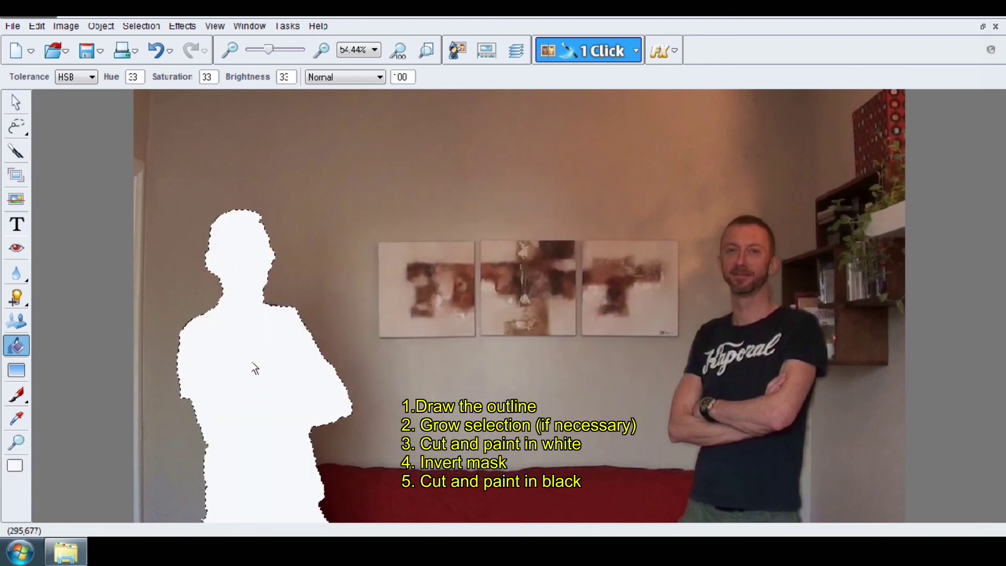
- Invert the mask and cut the background so everything around the silhouette turns black
left_click(144, 28)
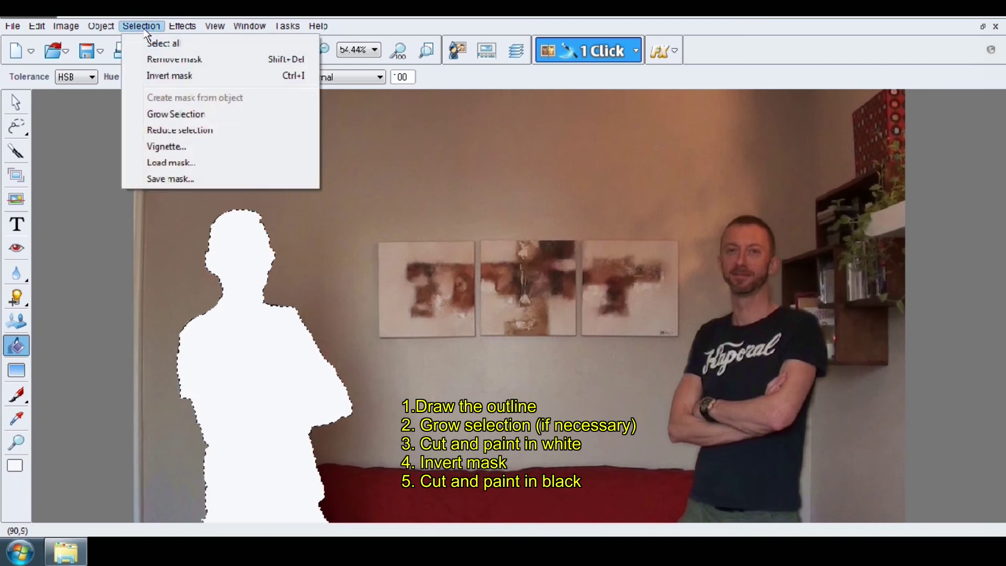
left_click(169, 76)
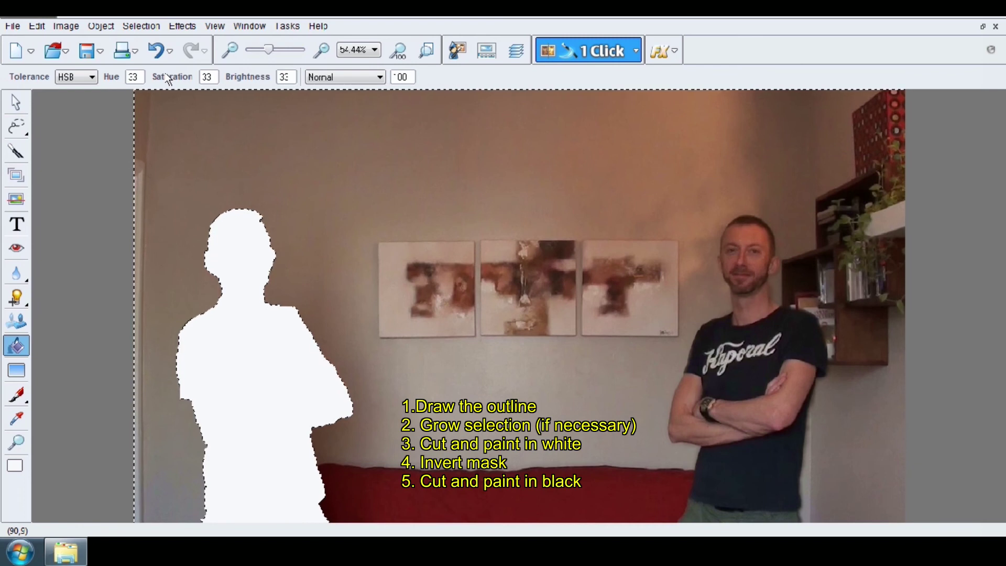
right_click(195, 117)
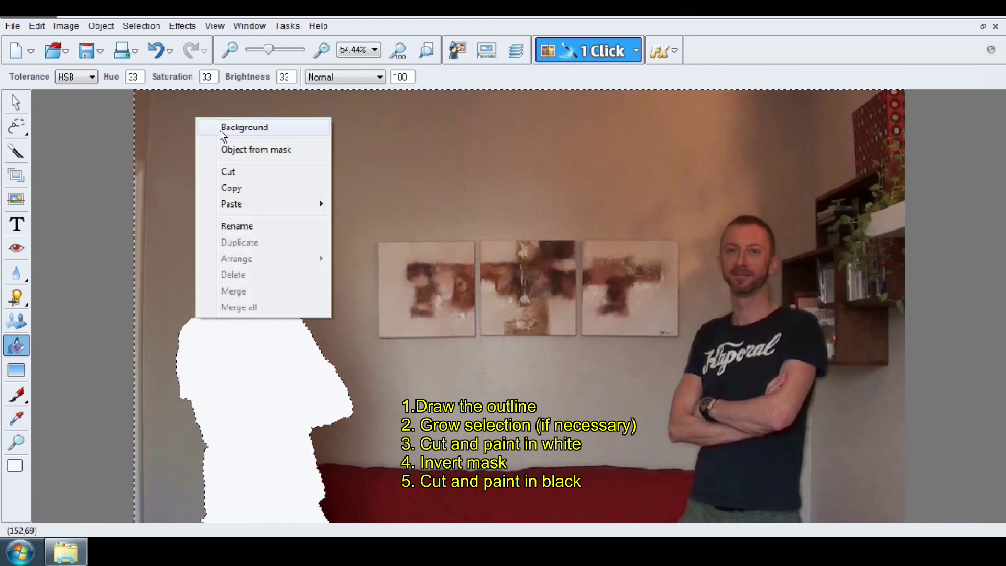
left_click(225, 171)
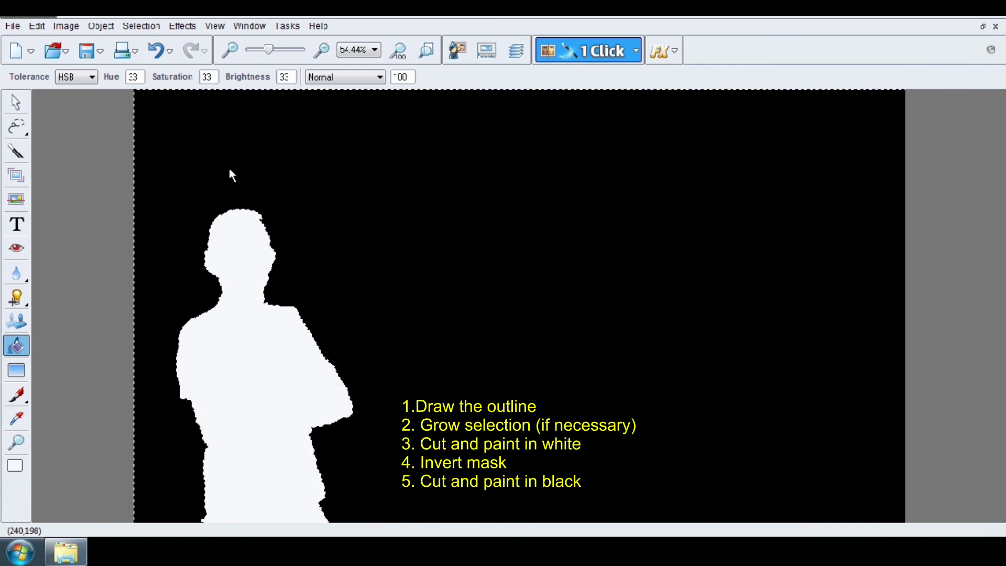
- Save the white-on-black image as 'mask 2'
left_click(14, 26)
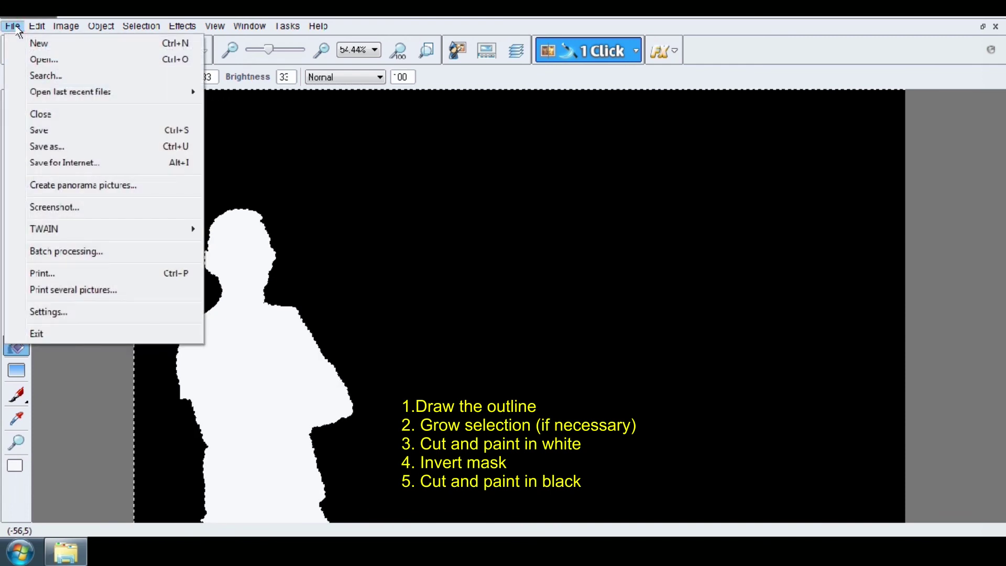
left_click(58, 146)
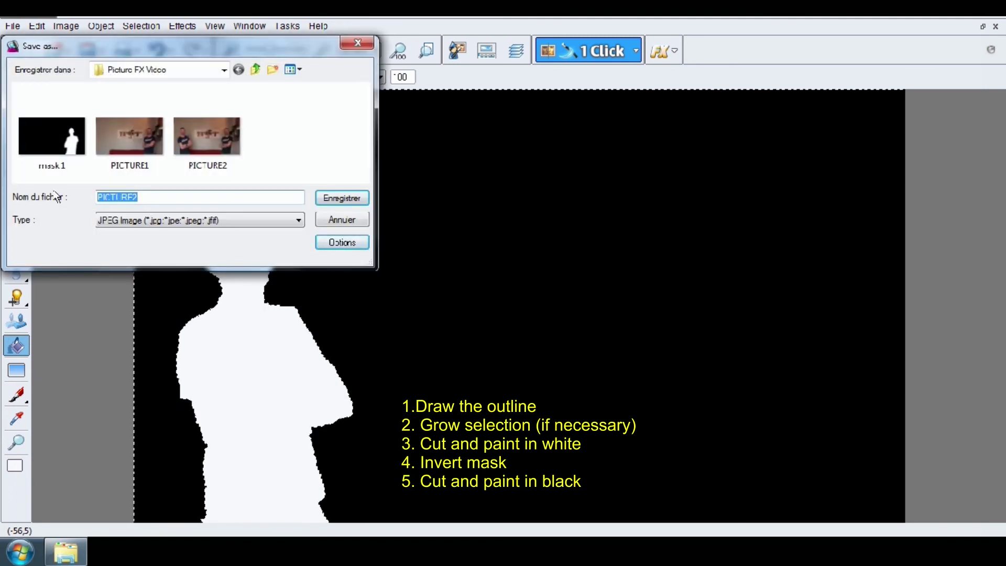
type("mask")
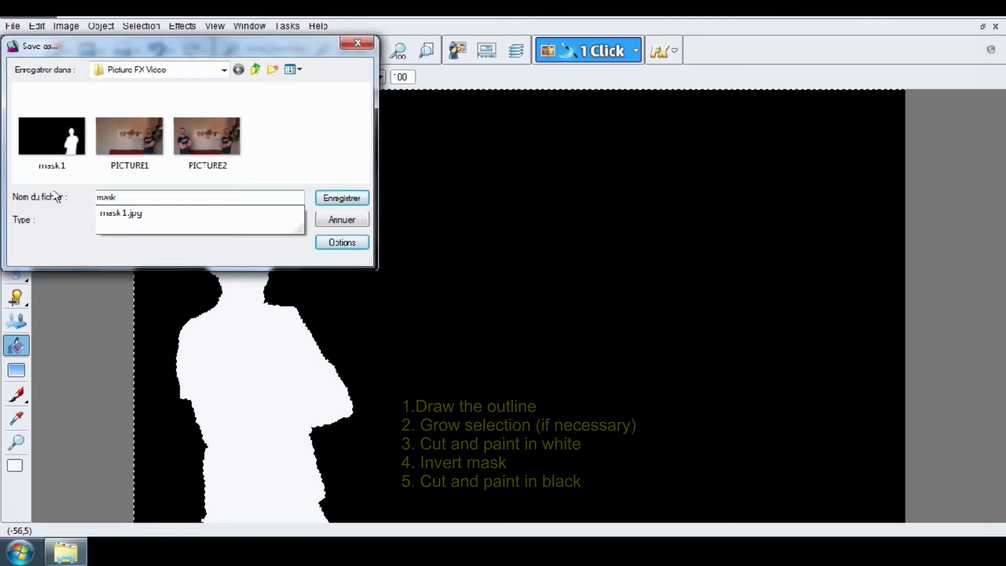
type(" 2")
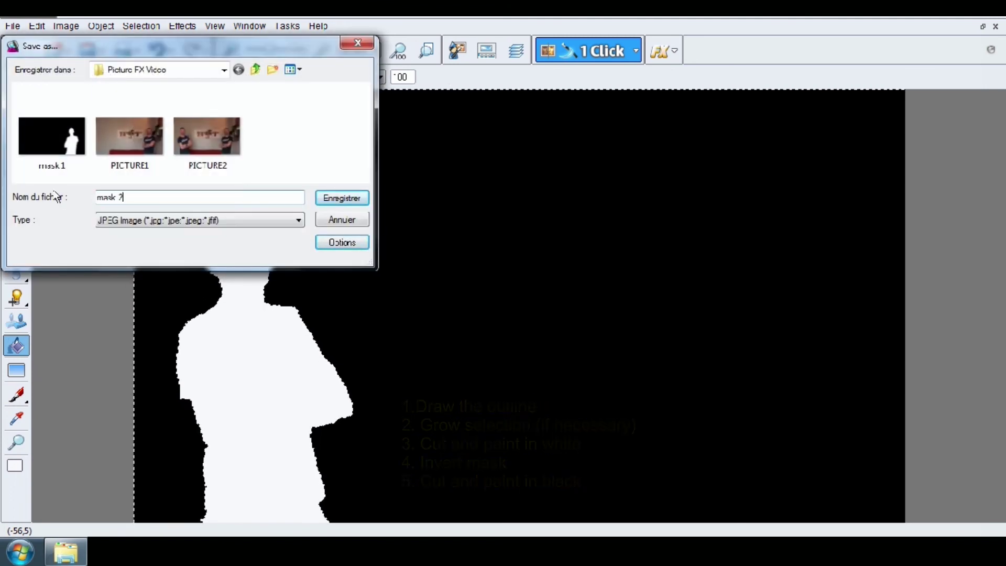
left_click(331, 199)
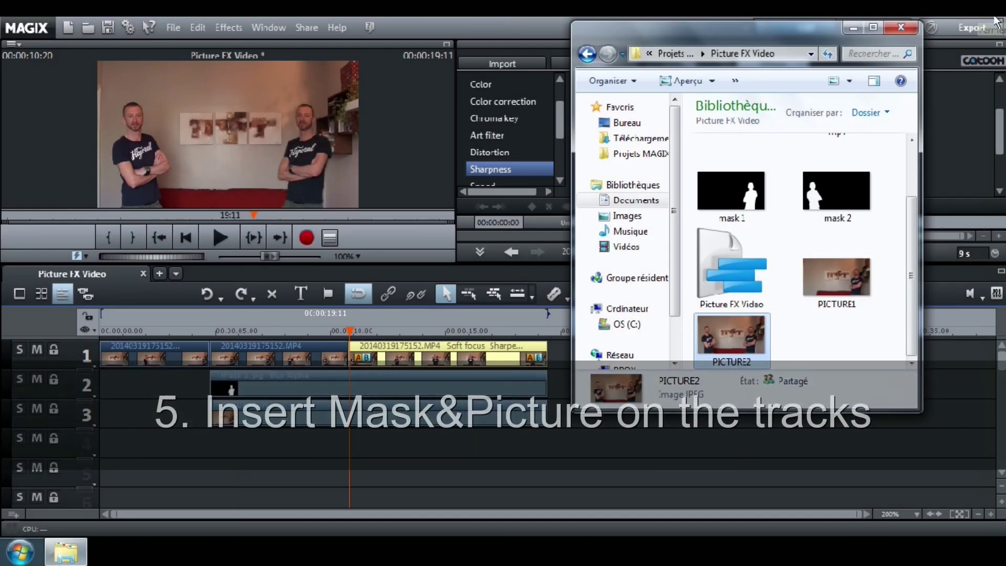
- Place mask 2 on track 4 at the playhead and stretch it to the video's end
left_click(838, 192)
left_click_drag(842, 189, 388, 456)
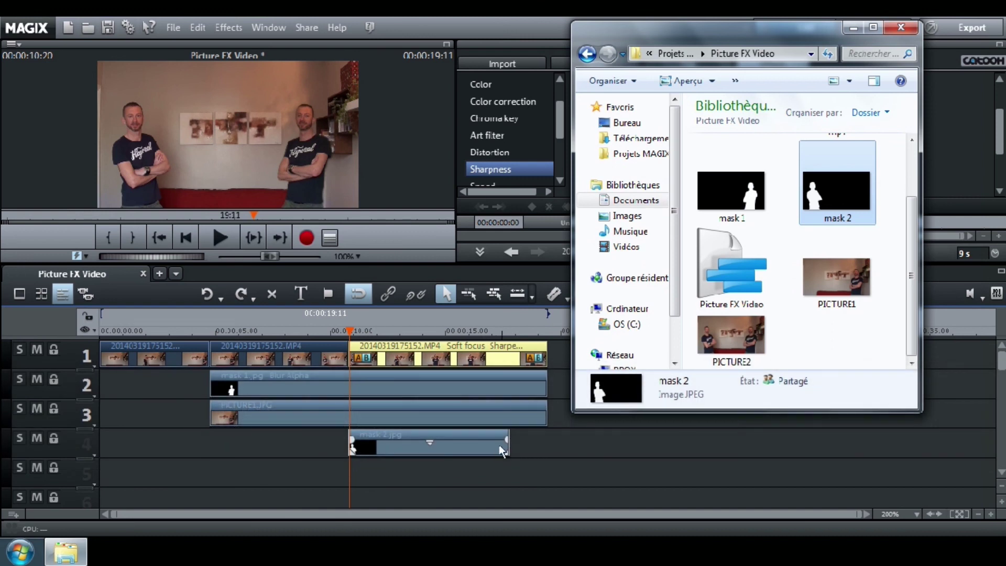
left_click_drag(508, 444, 539, 454)
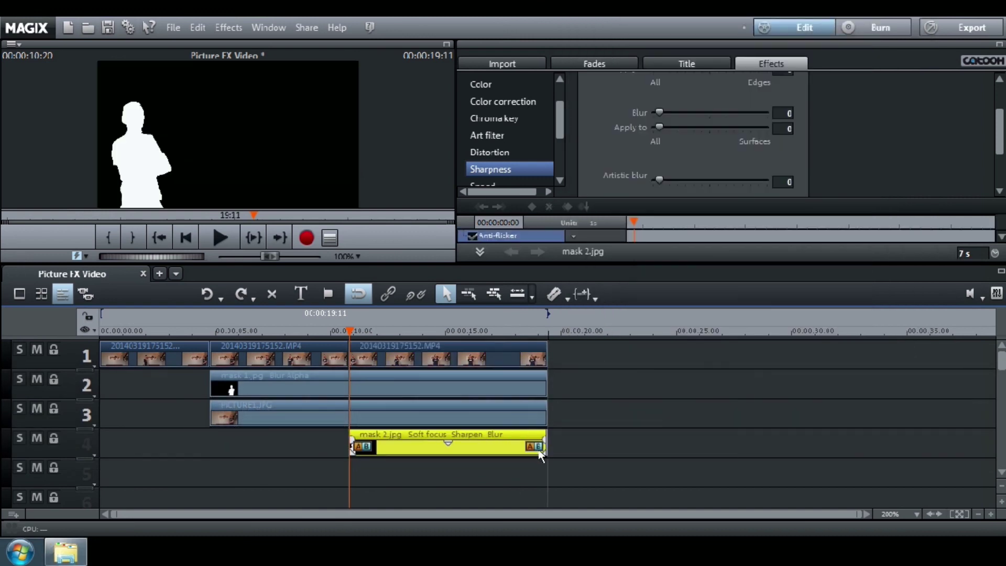
- Place PICTURE2 on track 5 at the playhead, matching the video's end
left_click(63, 552)
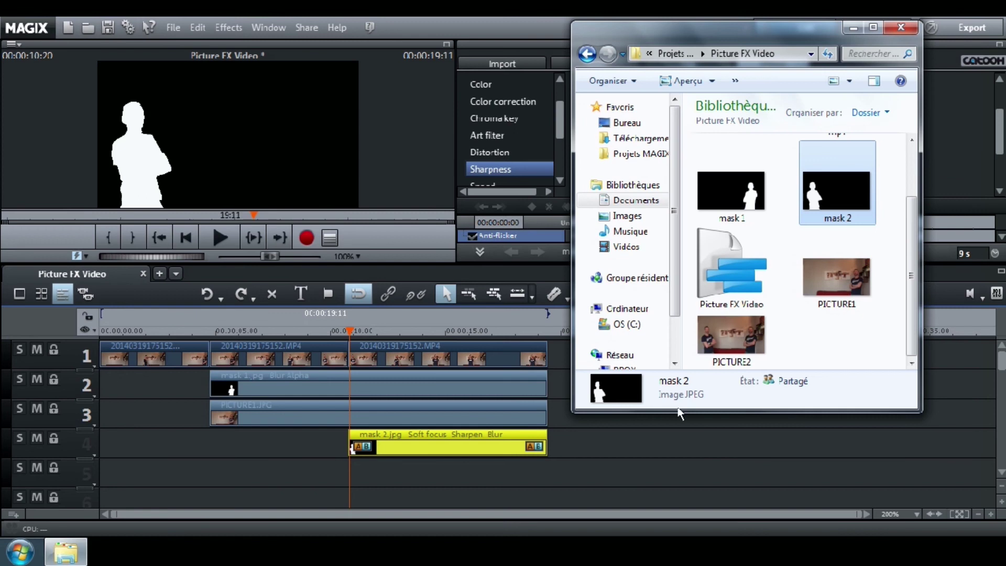
left_click_drag(721, 332, 394, 470)
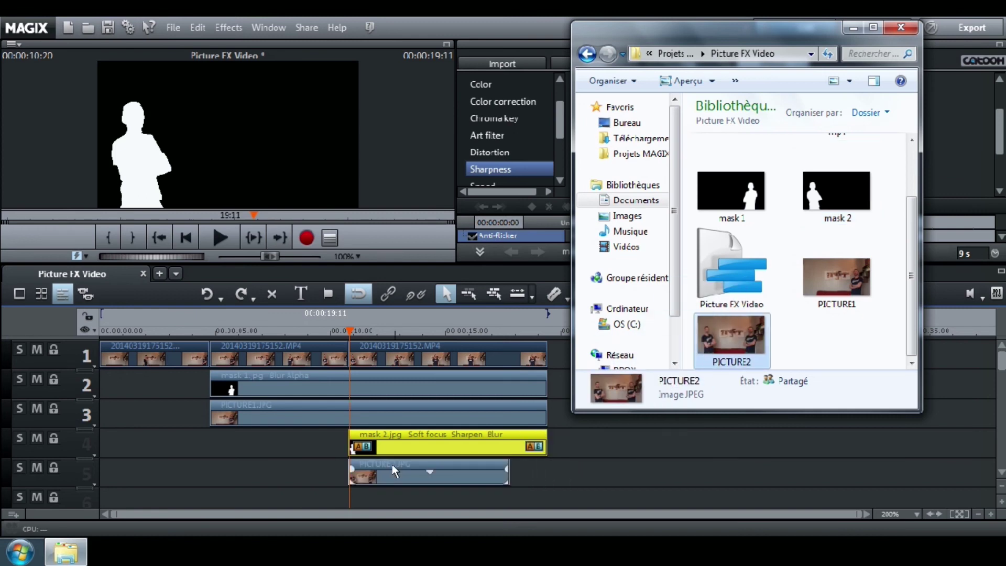
left_click(507, 469)
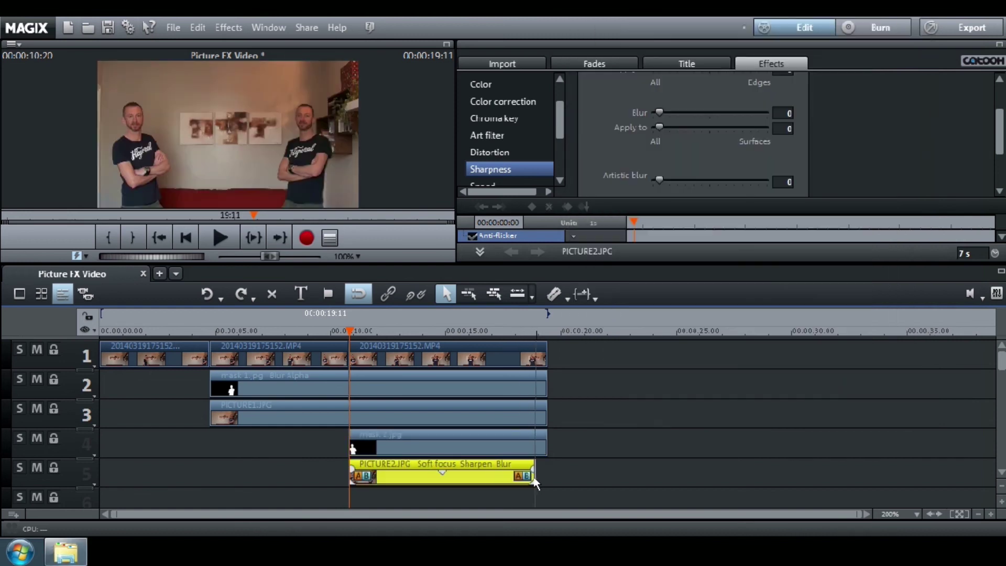
left_click(467, 445)
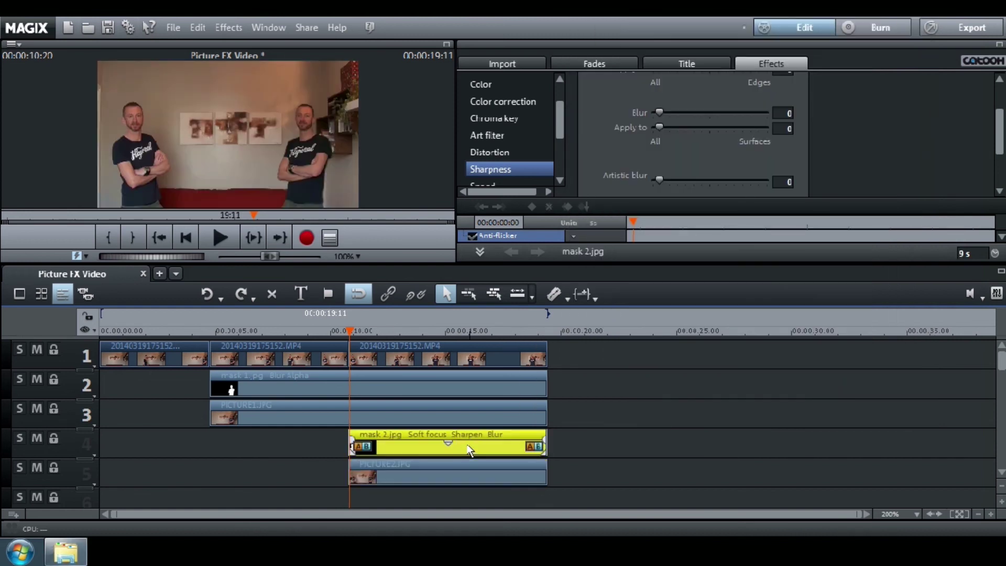
- Key mask 2 by Alpha, check the three clones, and begin editing its Artistic blur
left_click(768, 64)
scroll(557, 115, "up", 1)
left_click(532, 122)
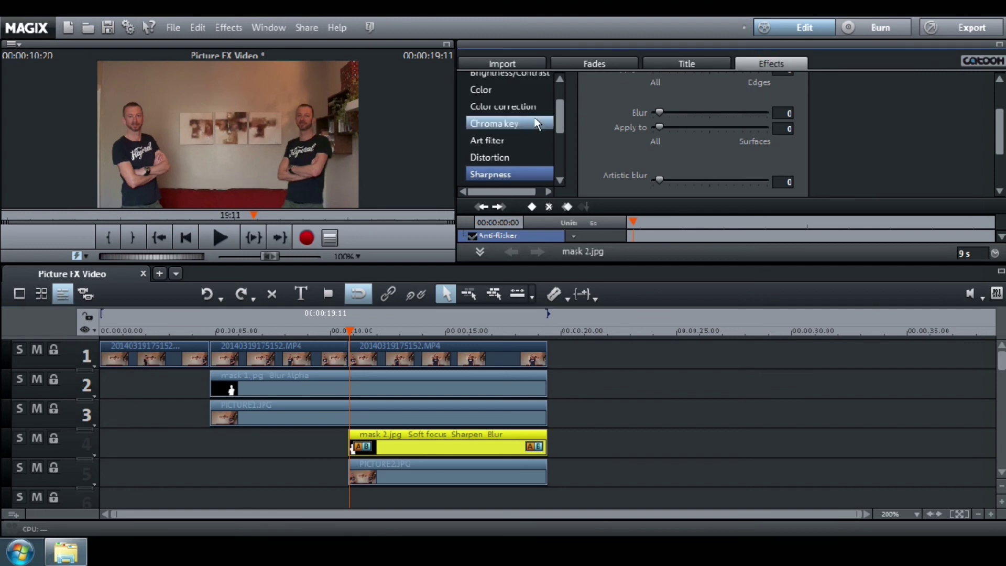
left_click(682, 179)
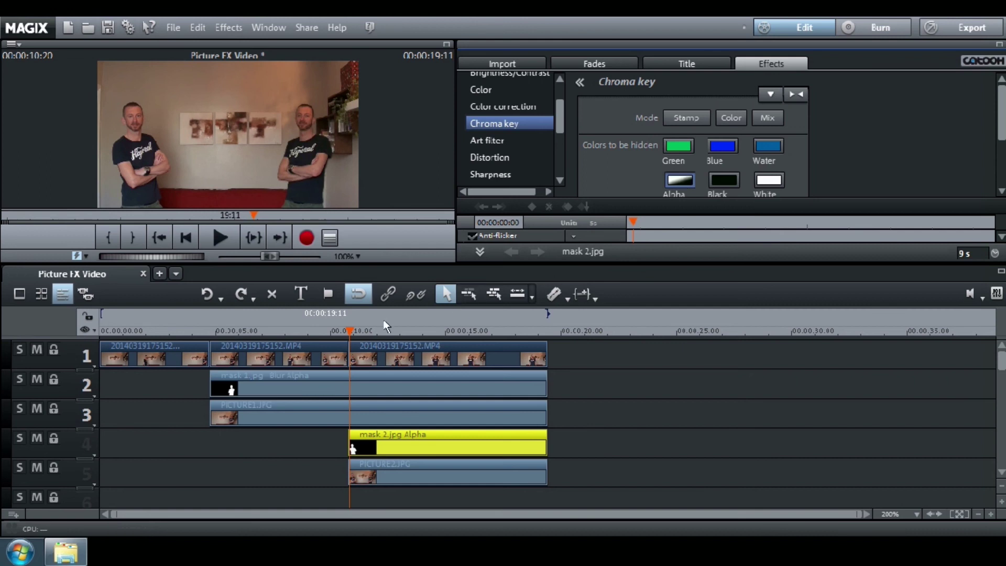
left_click_drag(347, 329, 398, 327)
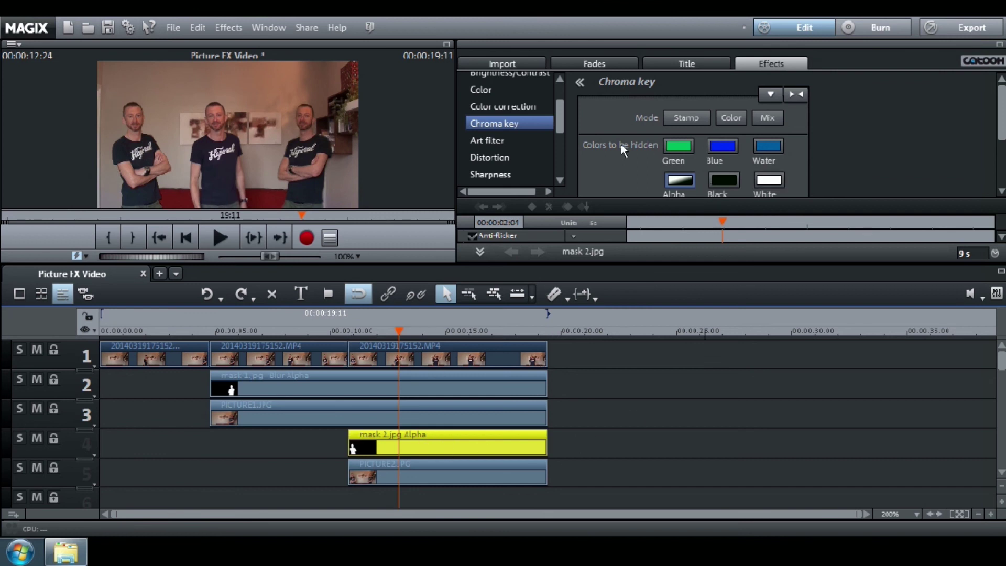
left_click(518, 175)
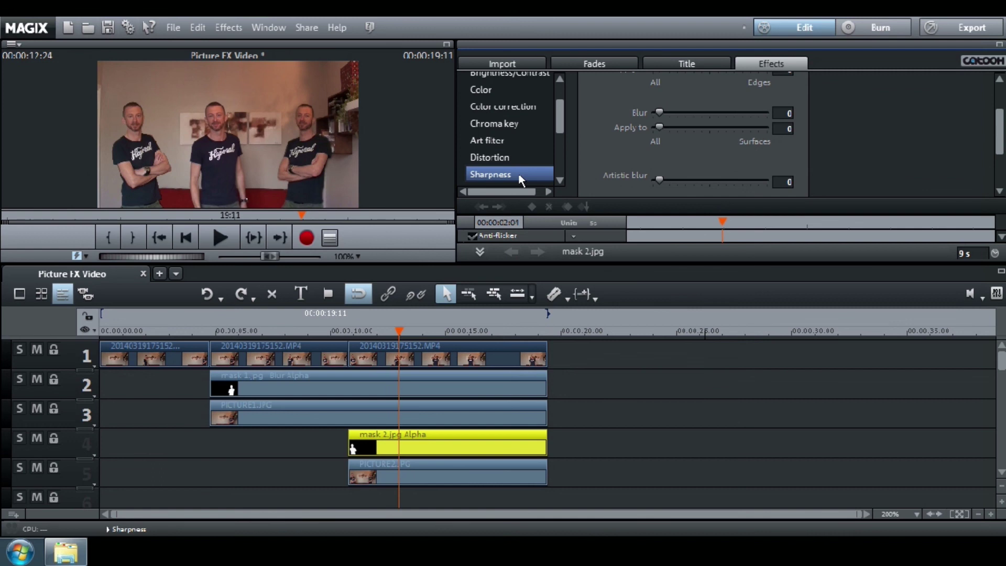
left_click(783, 182)
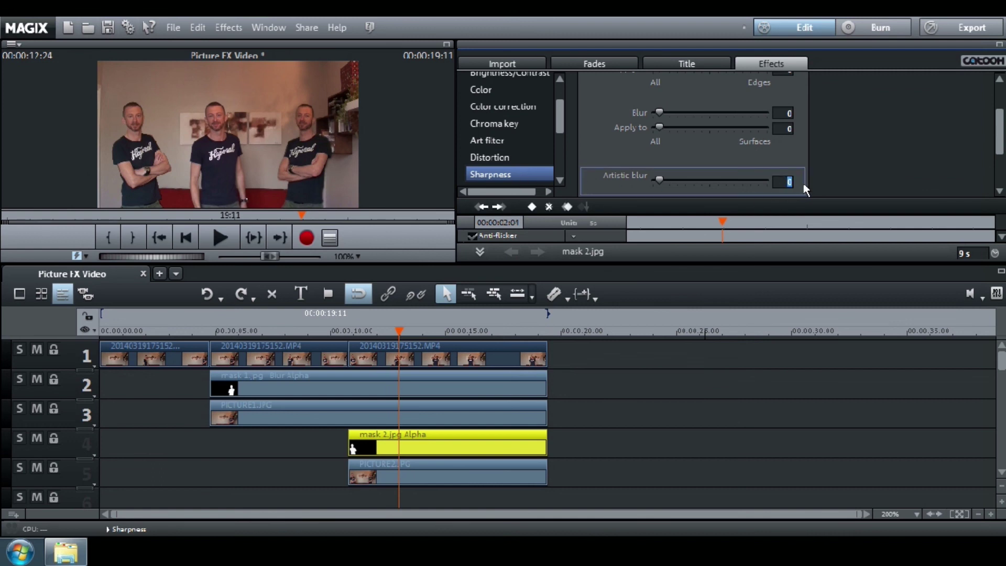
- Apply Artistic blur 2 to the mask 2.jpg clip and preview the third clone's softened edges
key("Return")
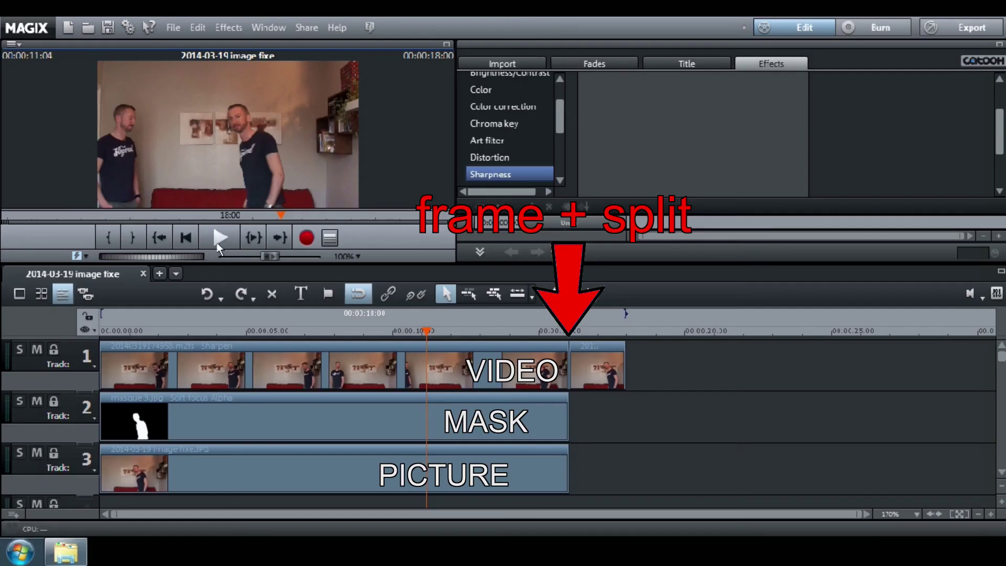
left_click(218, 241)
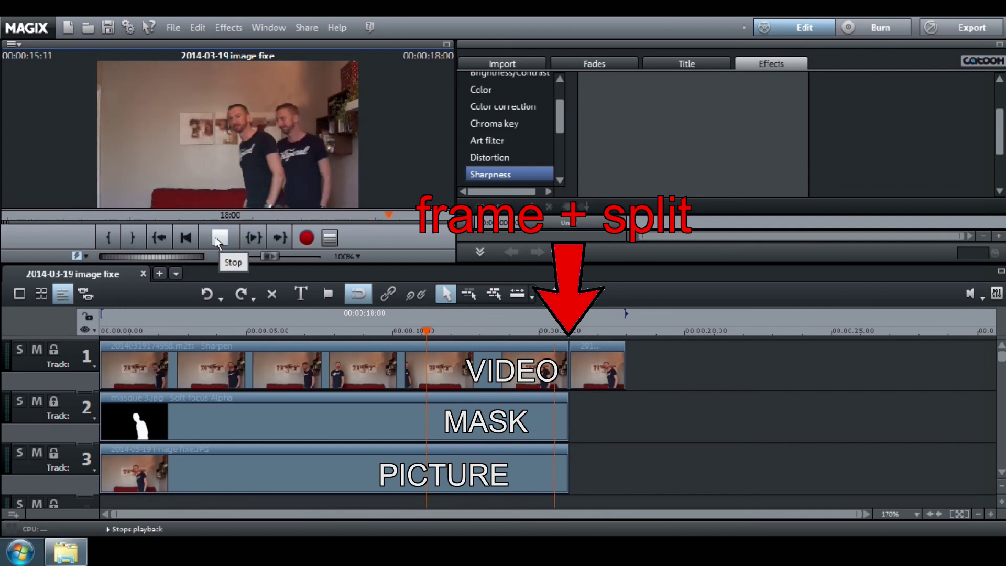
left_click(218, 242)
left_click(218, 241)
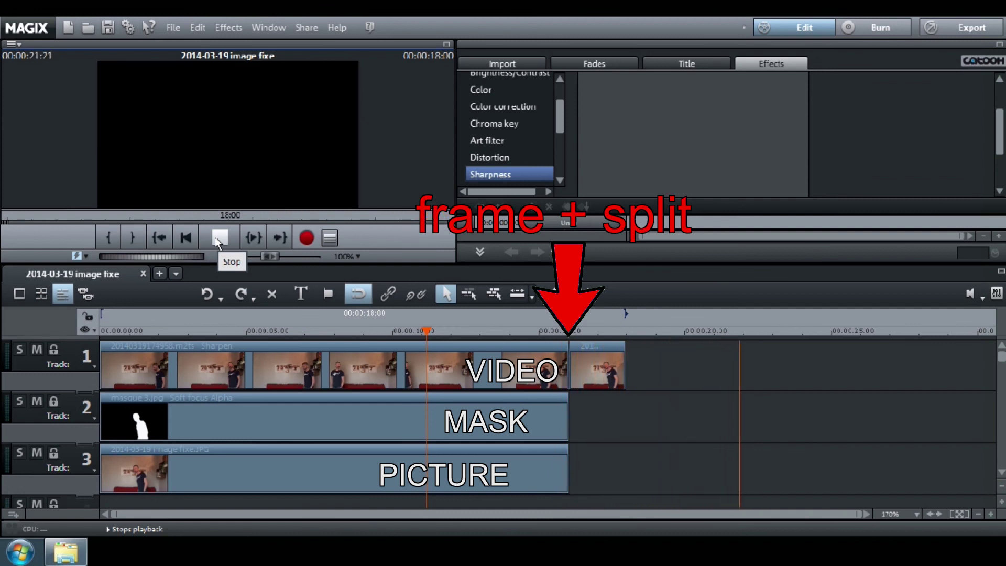
left_click(214, 236)
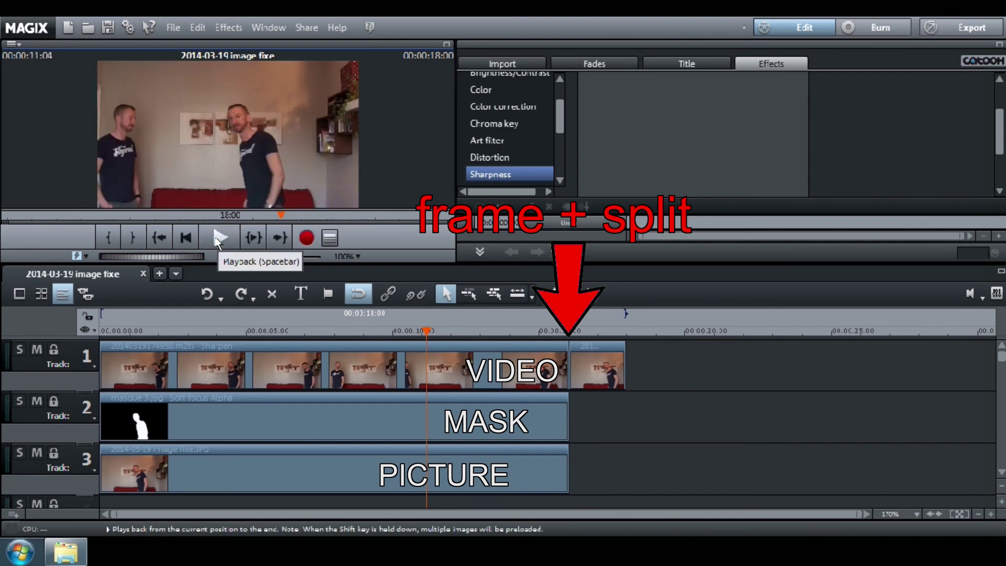